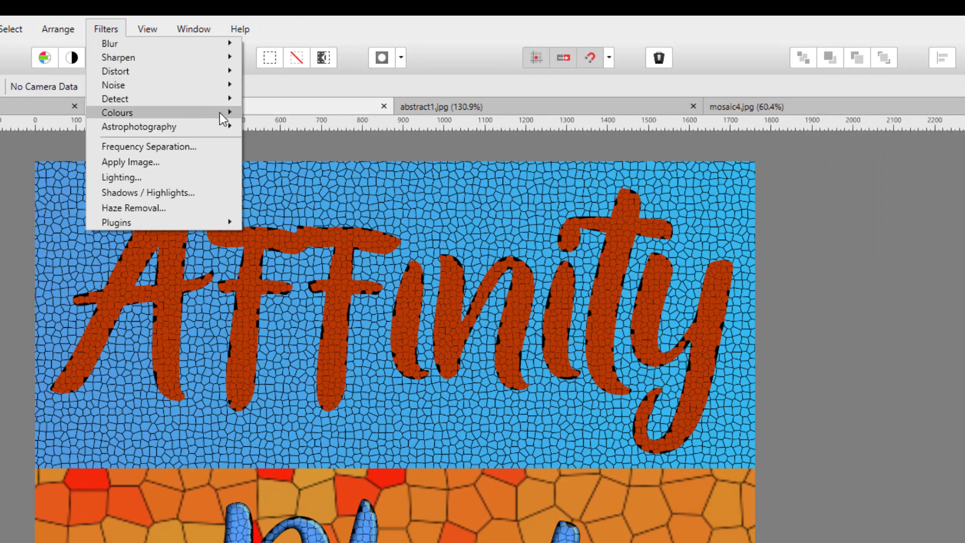
mouse_move(221, 114)
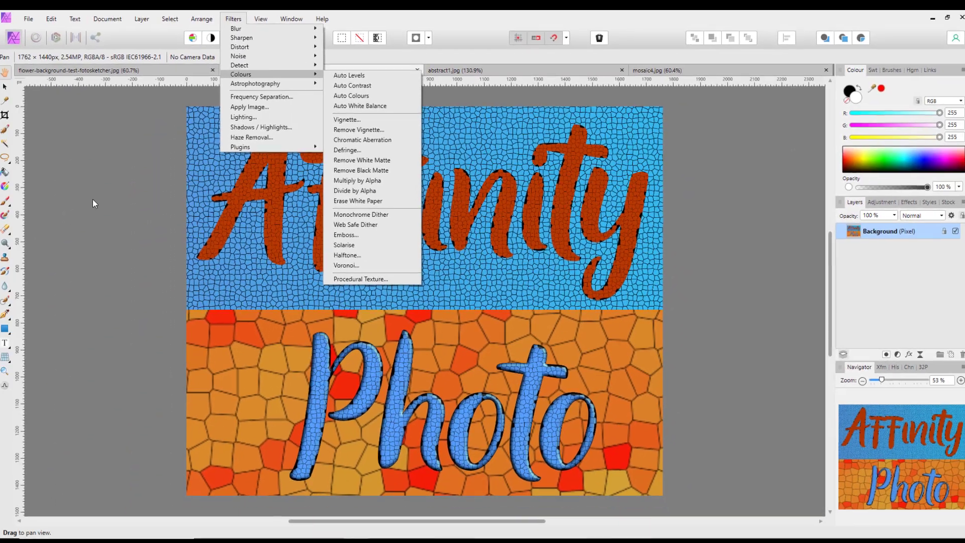
left_click(95, 192)
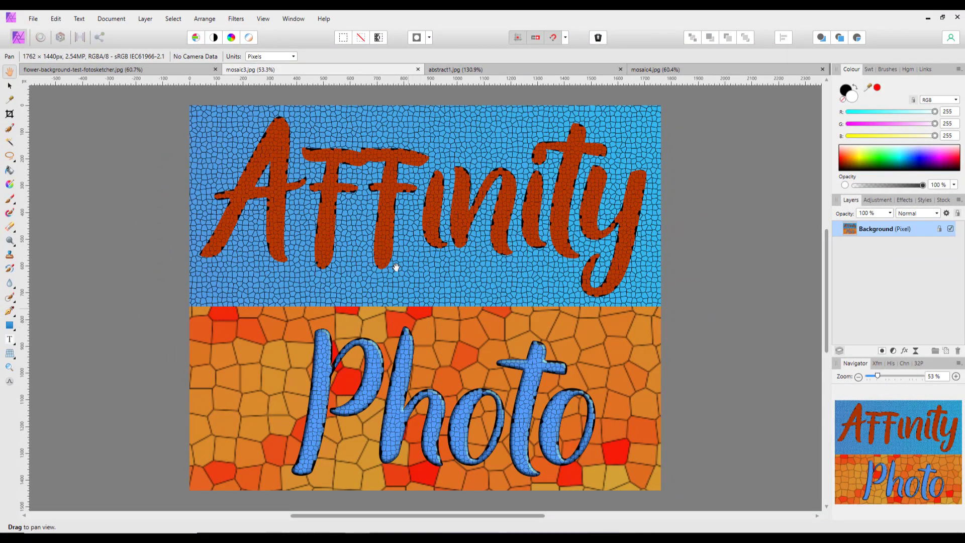
Step: Apply the Voronoi filter to the daisy photo with a cell size of 17.157 and a line width of 1.739
left_click(146, 72)
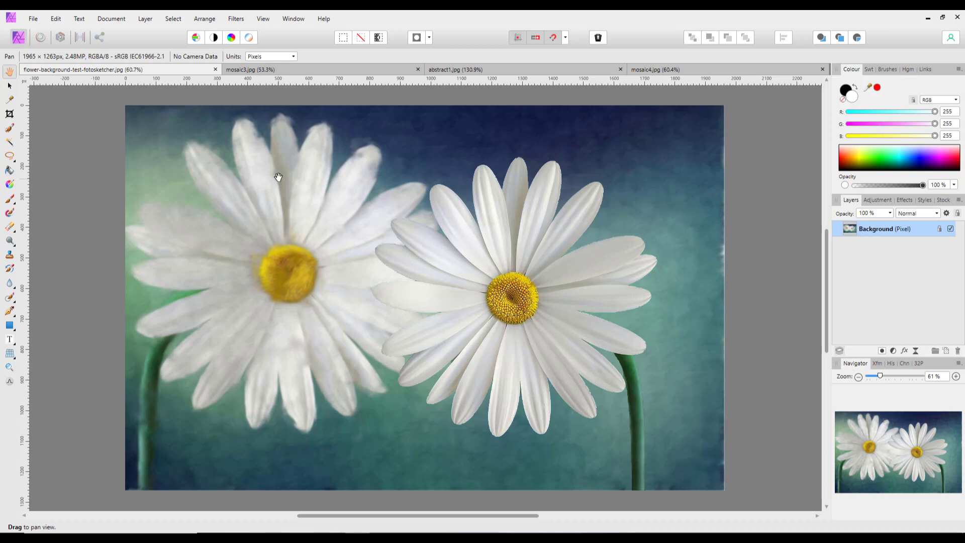
left_click(237, 23)
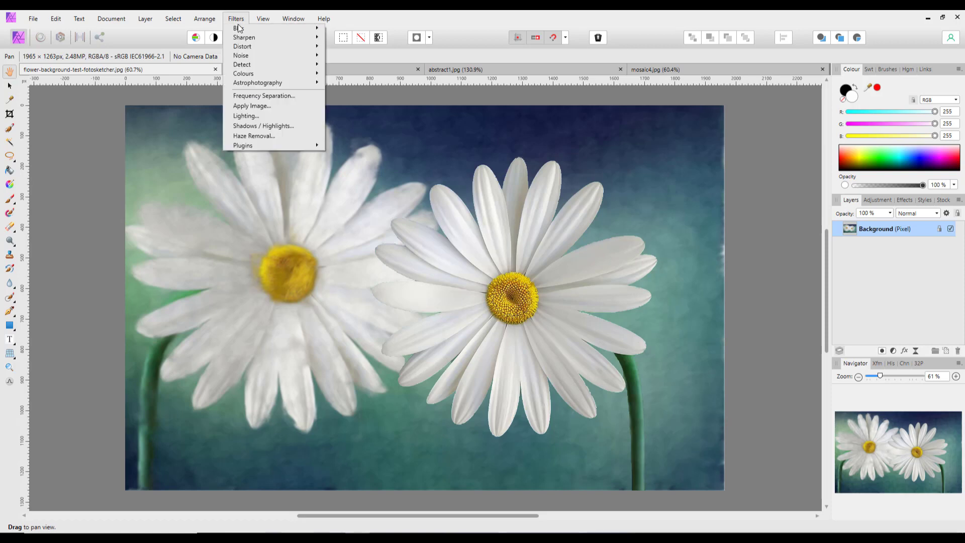
mouse_move(294, 76)
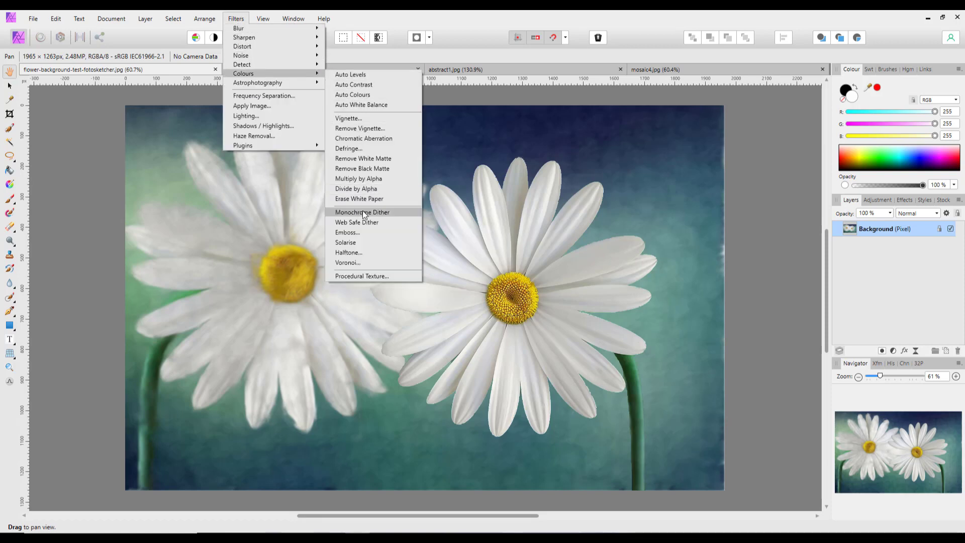
left_click(347, 262)
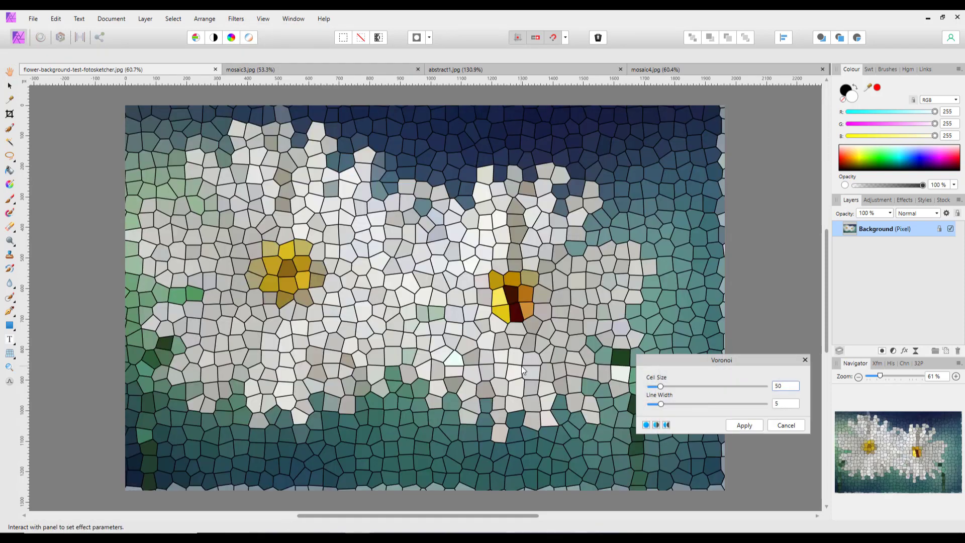
left_click_drag(759, 358, 734, 252)
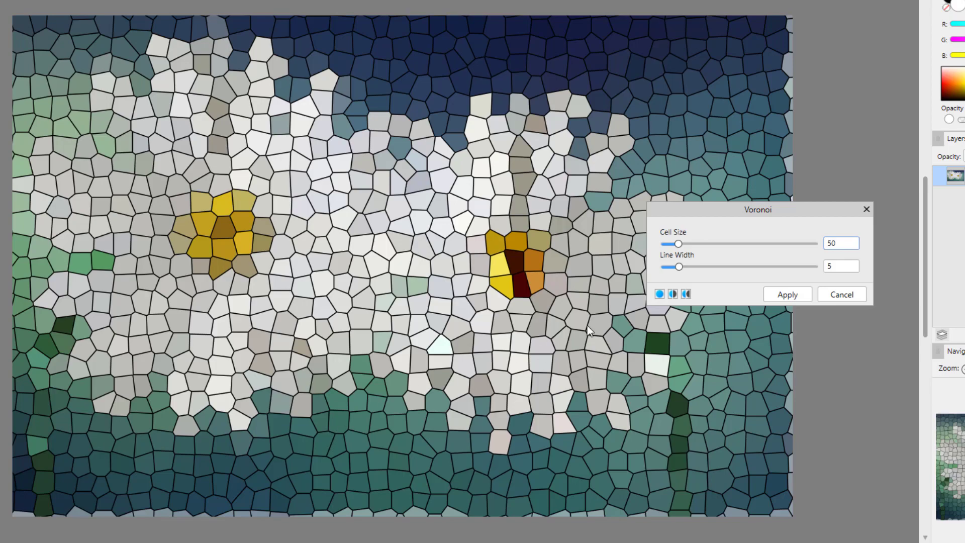
left_click_drag(679, 246, 669, 247)
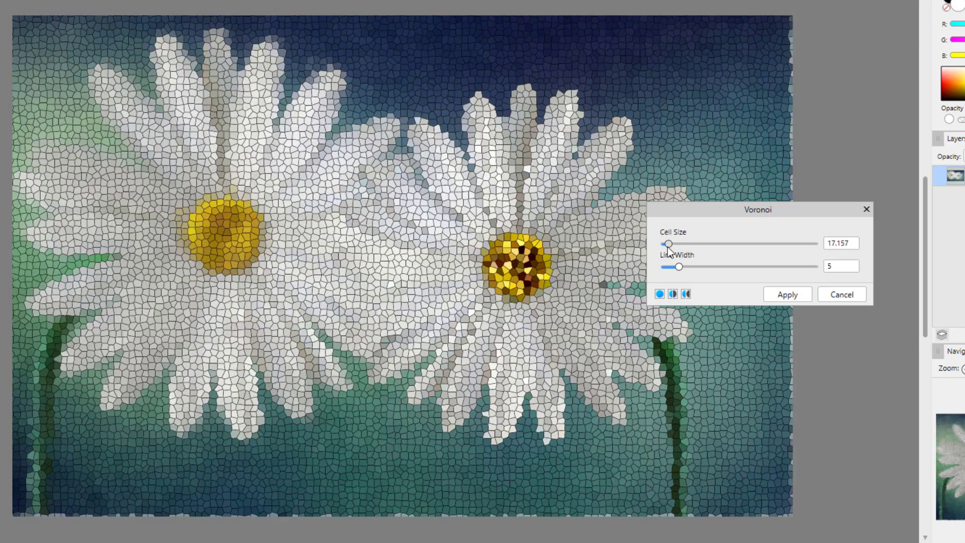
left_click_drag(681, 267, 670, 268)
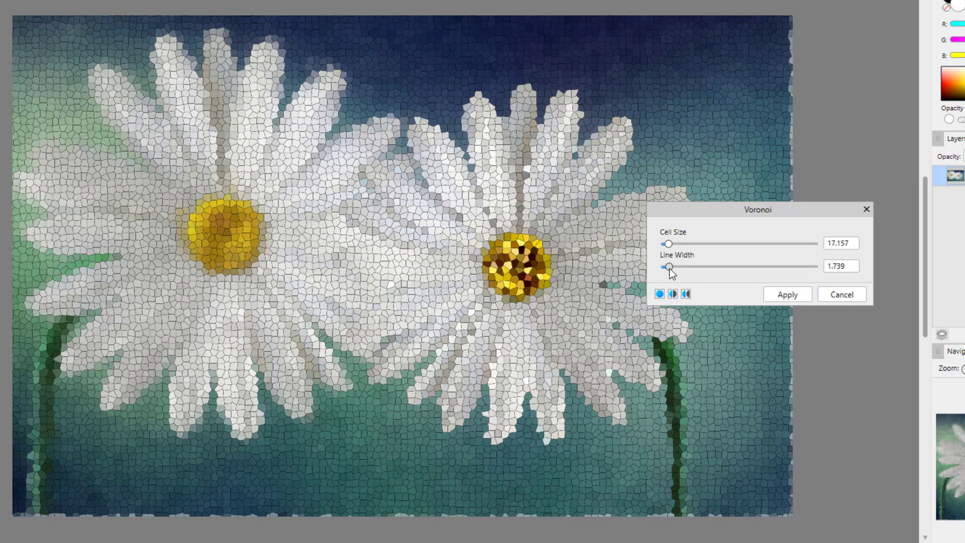
left_click(788, 295)
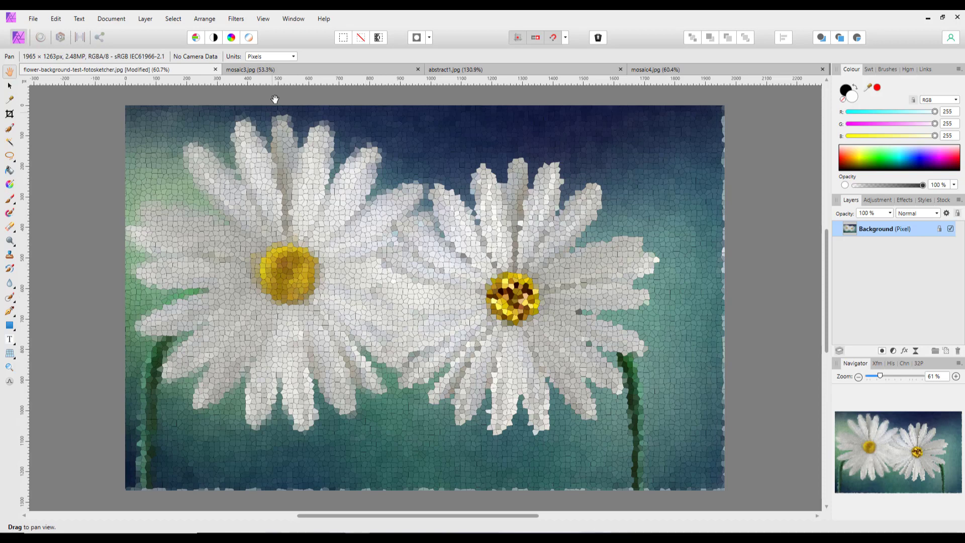
Step: Apply the Voronoi filter to abstract1.jpg with a cell size below 50 and a line width below 5
left_click(349, 73)
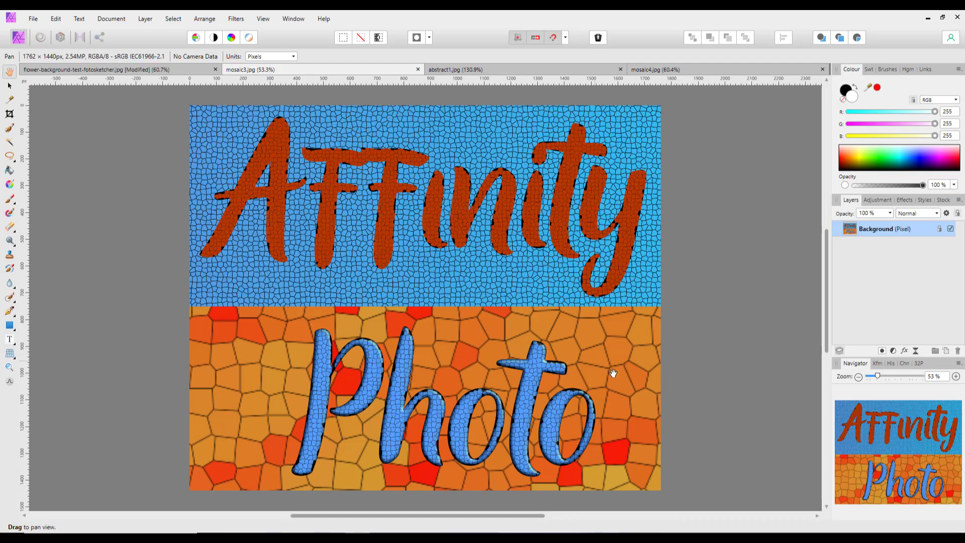
left_click(499, 71)
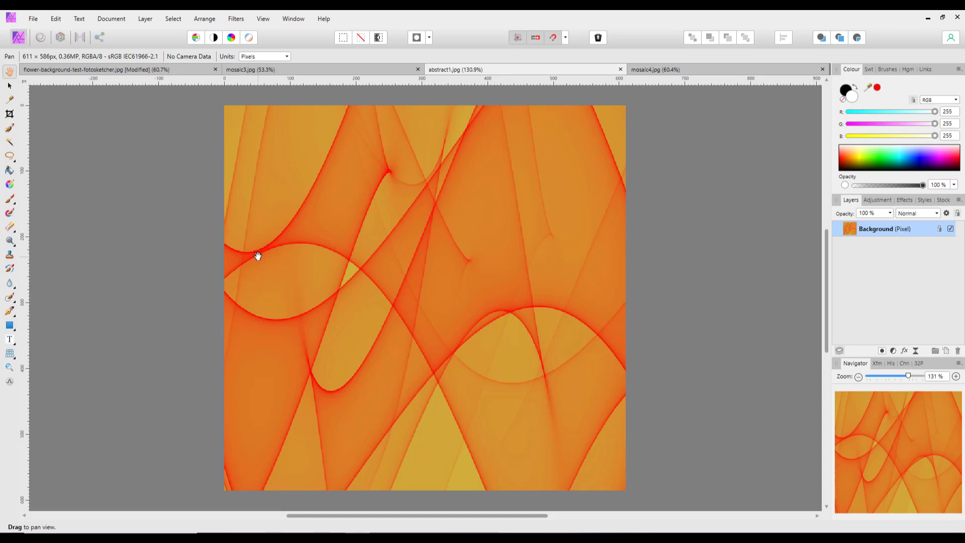
left_click(236, 20)
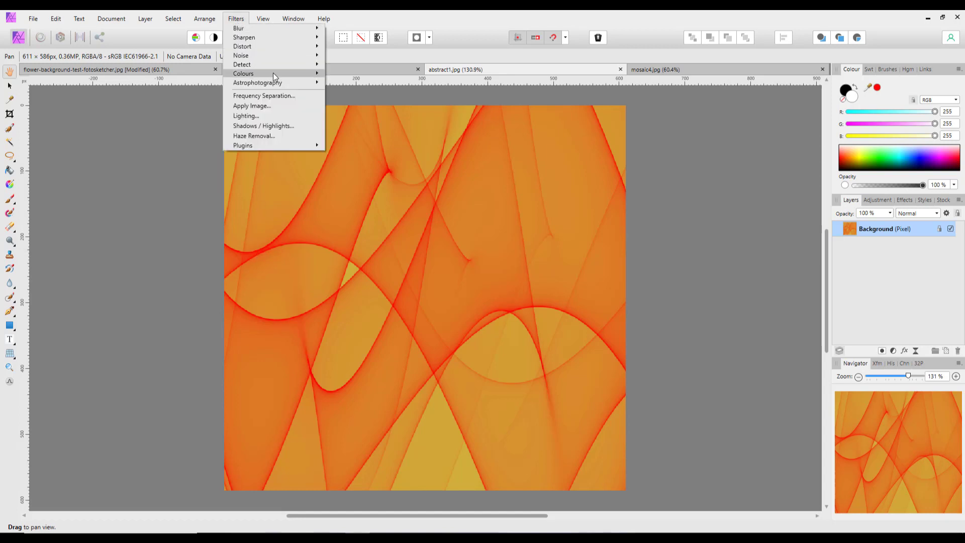
mouse_move(276, 74)
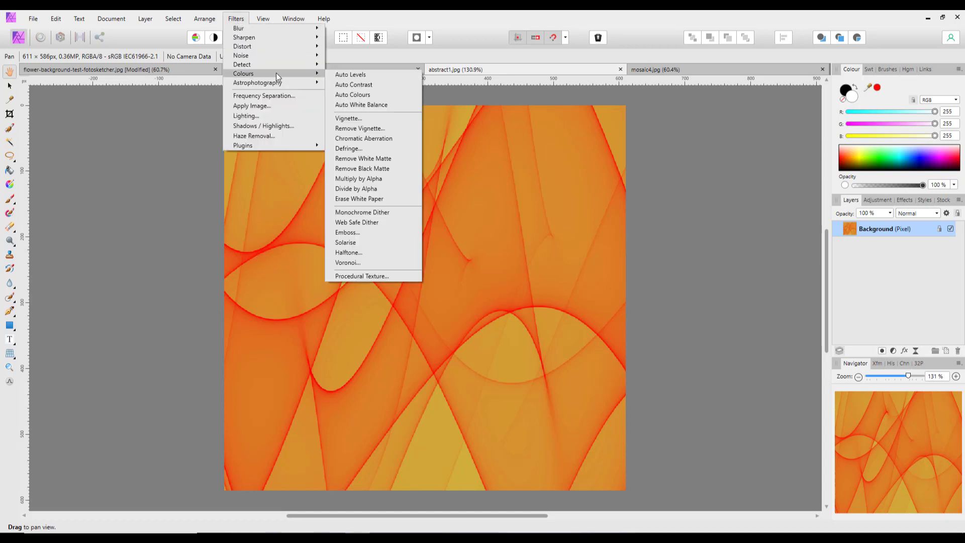
left_click(354, 262)
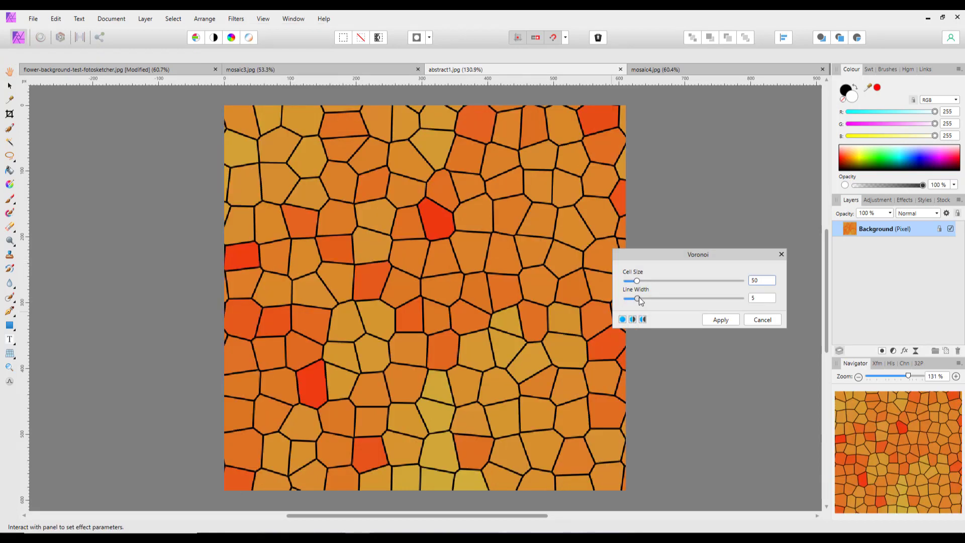
mouse_move(638, 283)
left_mouse_down()
mouse_move(643, 300)
mouse_move(632, 298)
left_mouse_up()
left_click(706, 320)
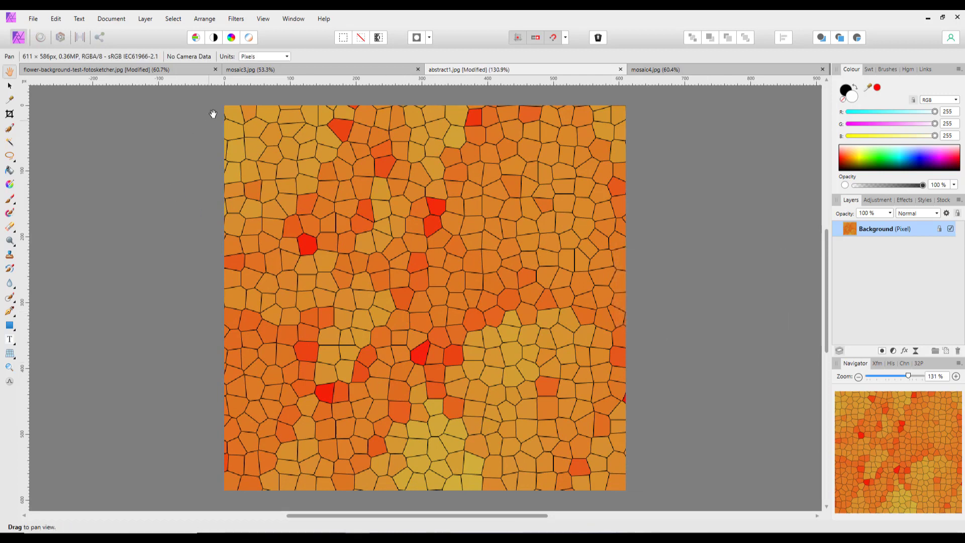
Step: Close the daisy photo, mosaic3.jpg and abstract1.jpg, discarding their unsaved changes
left_click(216, 70)
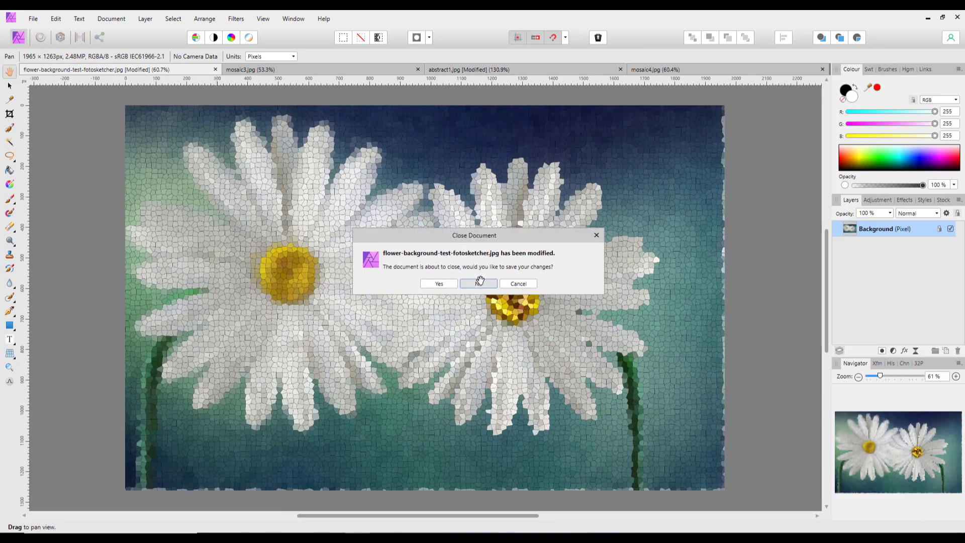
left_click(478, 283)
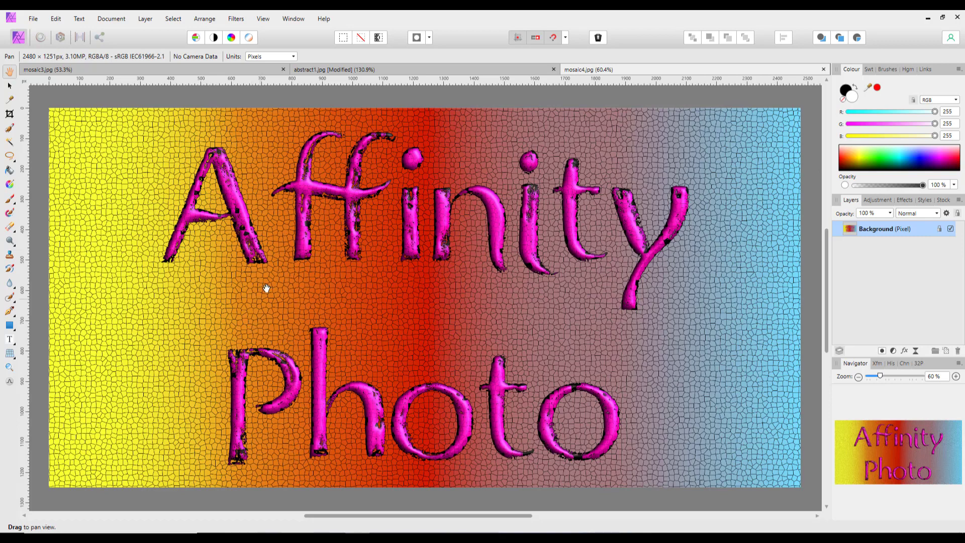
left_click(283, 70)
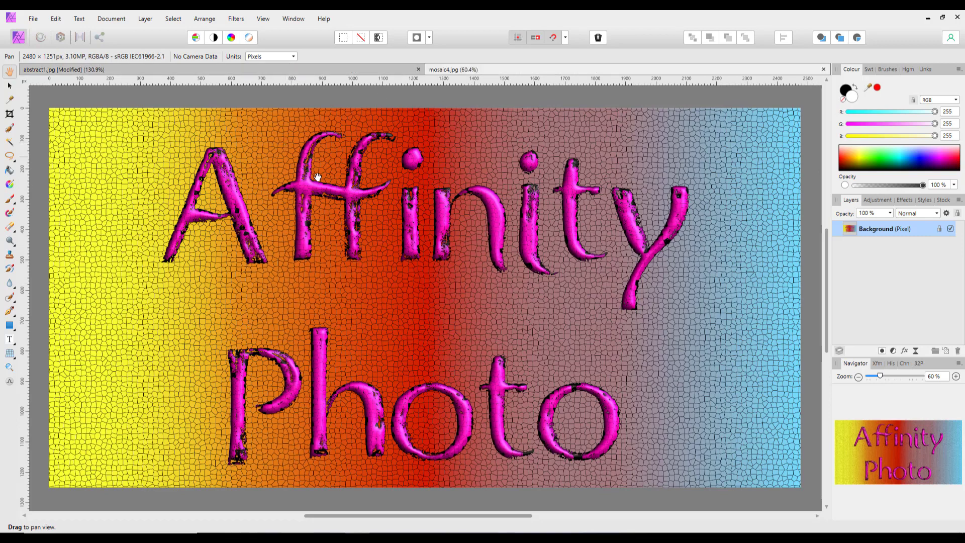
left_click(418, 70)
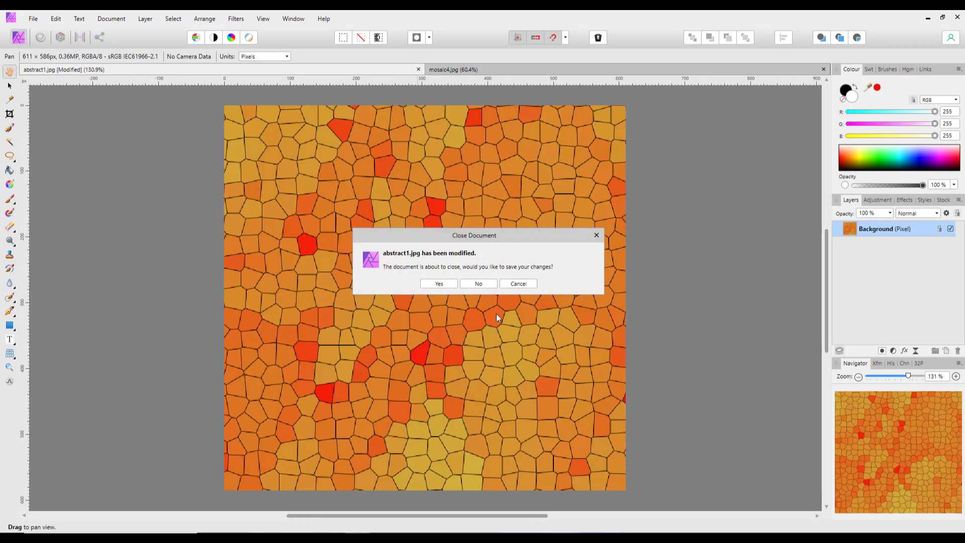
left_click(478, 284)
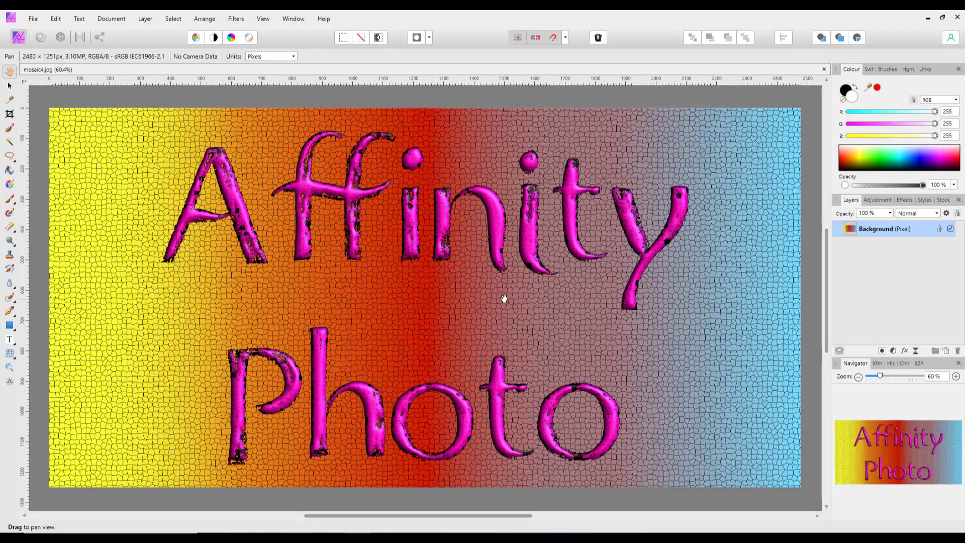
Step: Inspect the mosaic pattern of mosaic4.jpg up close and close the image
scroll(506, 296, "up", 5)
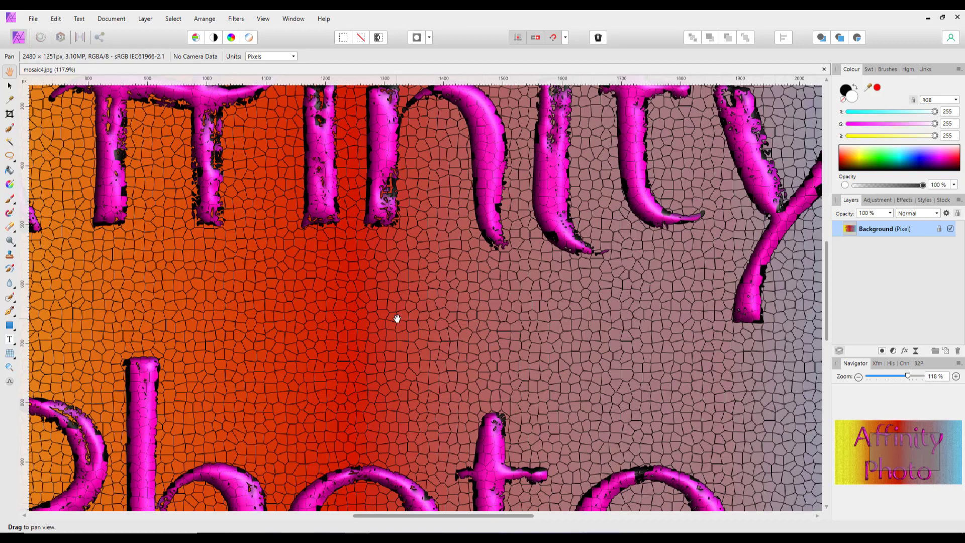
scroll(398, 318, "down", 5)
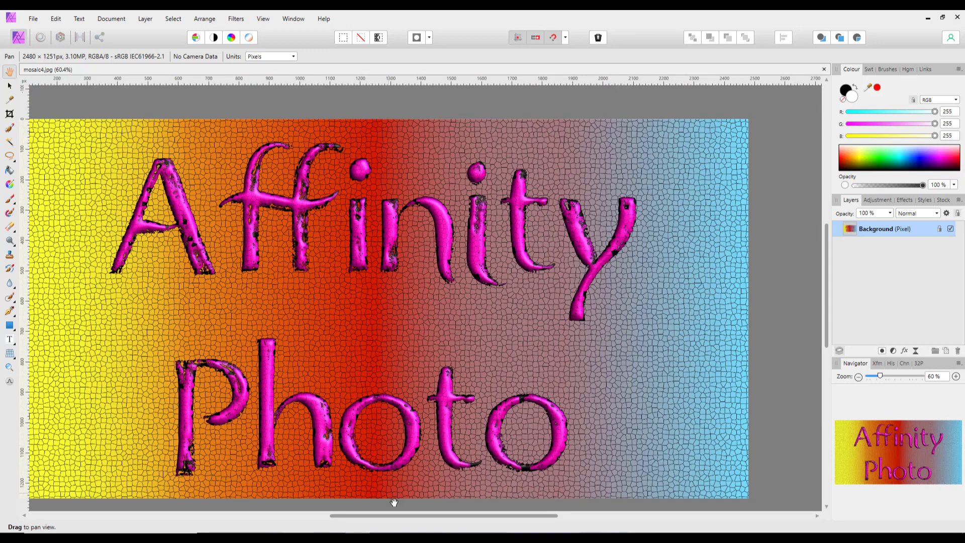
left_click_drag(396, 514, 369, 514)
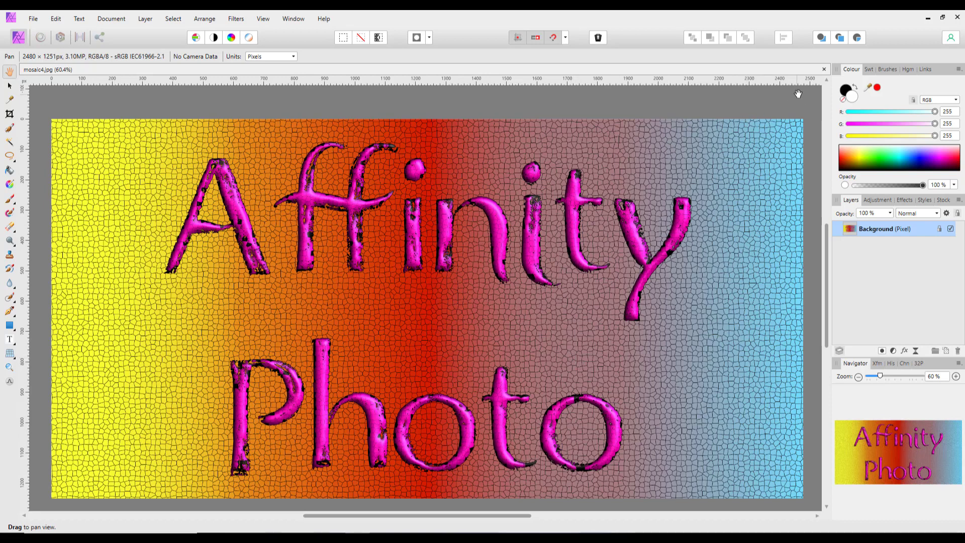
left_click(824, 71)
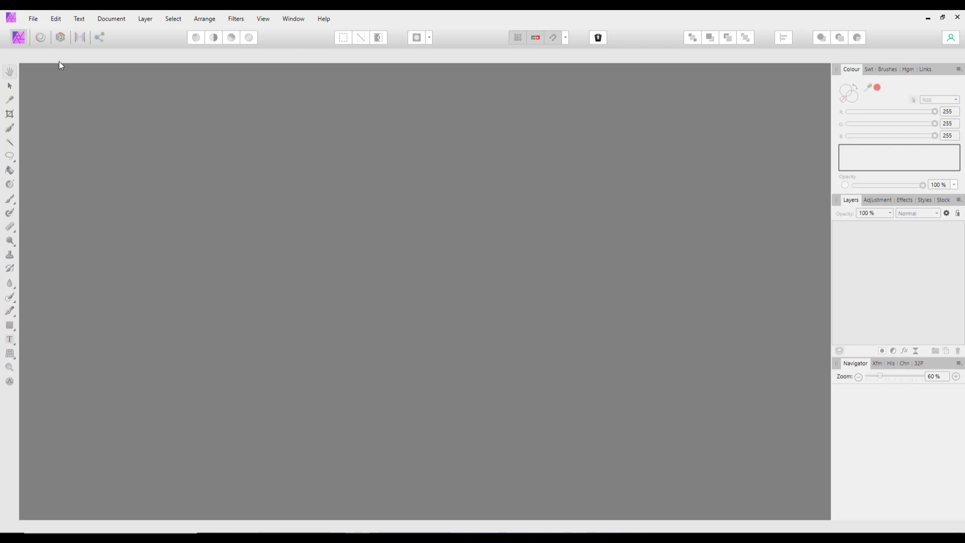
Step: Create a new A5 document in landscape orientation at 300 DPI with a transparent background
left_click(34, 21)
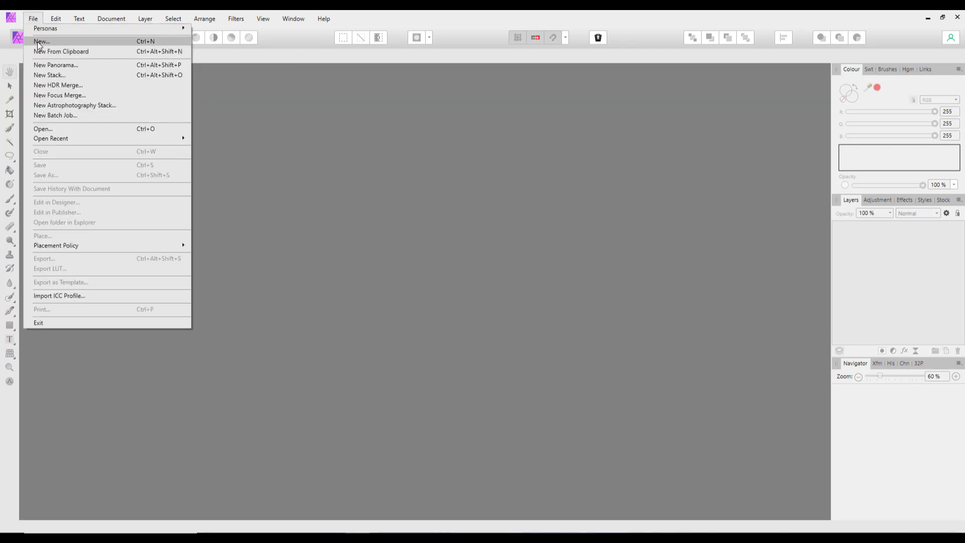
left_click(41, 42)
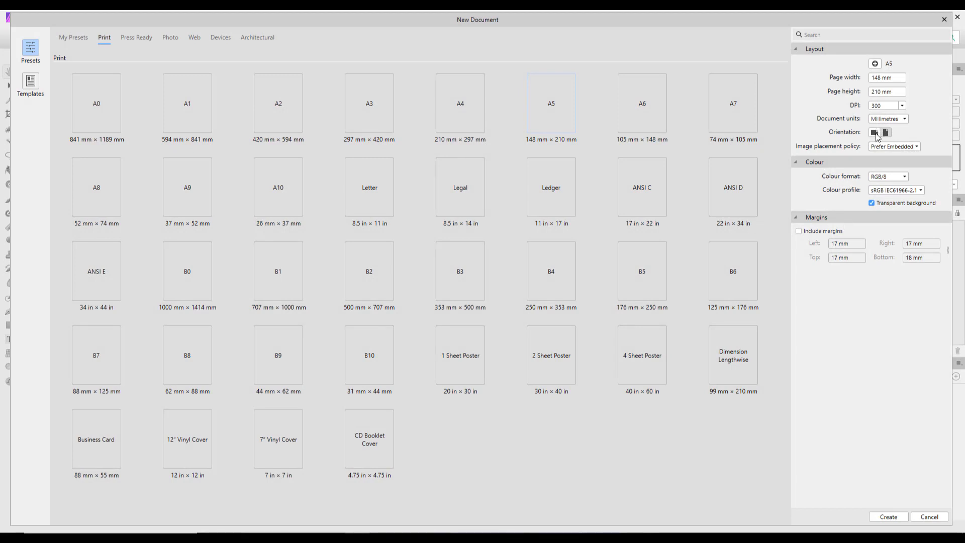
left_click(875, 132)
left_click(889, 518)
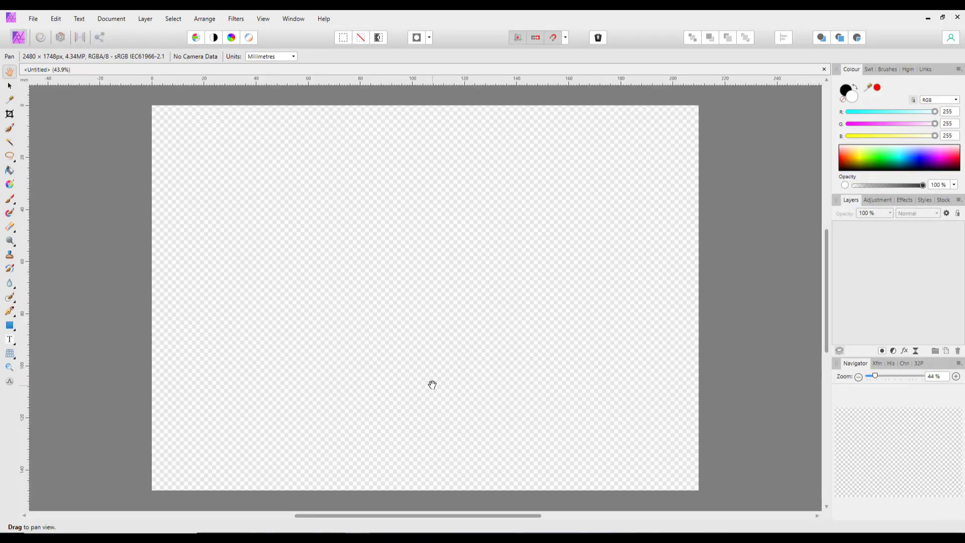
Step: Add a new fill layer and draw a white-to-black linear gradient from the page centre to its right edge
left_click_drag(828, 270, 830, 271)
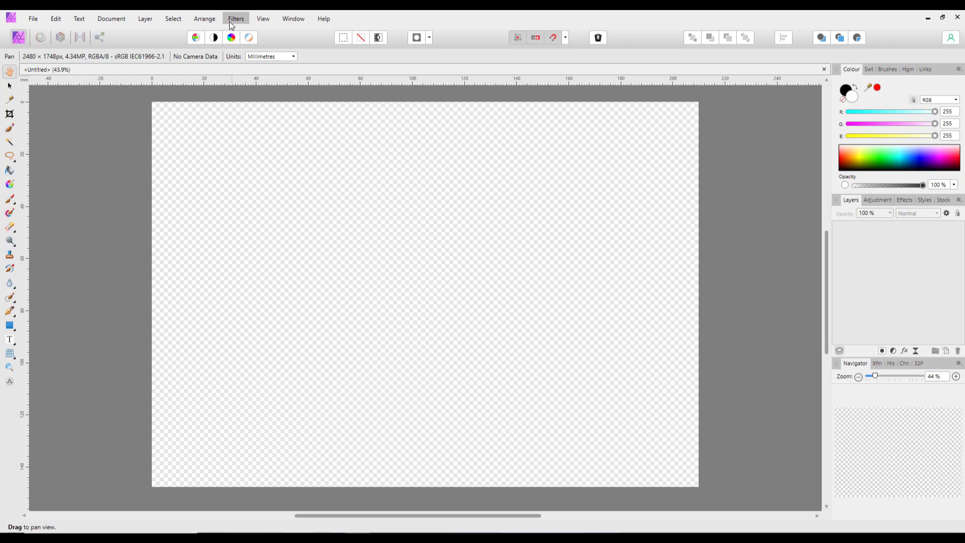
left_click(145, 20)
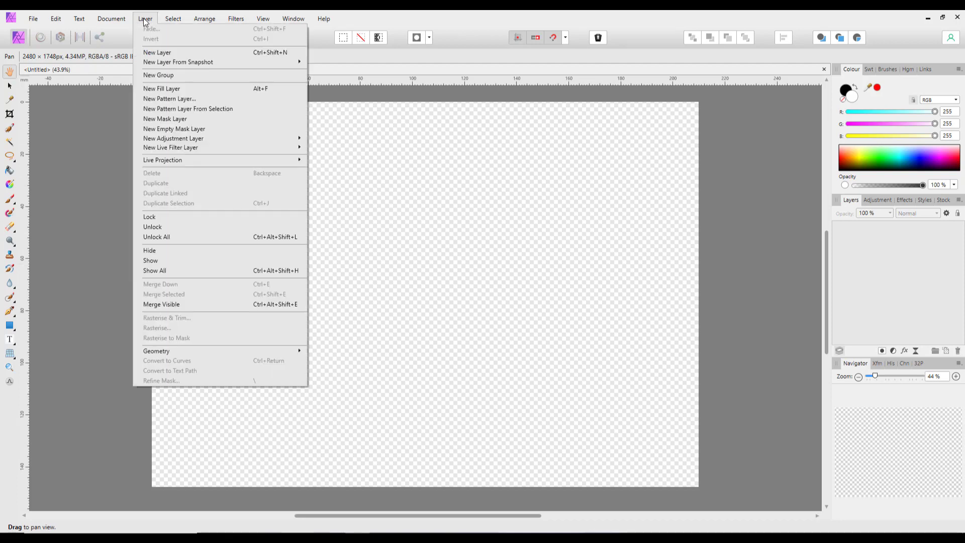
left_click(169, 90)
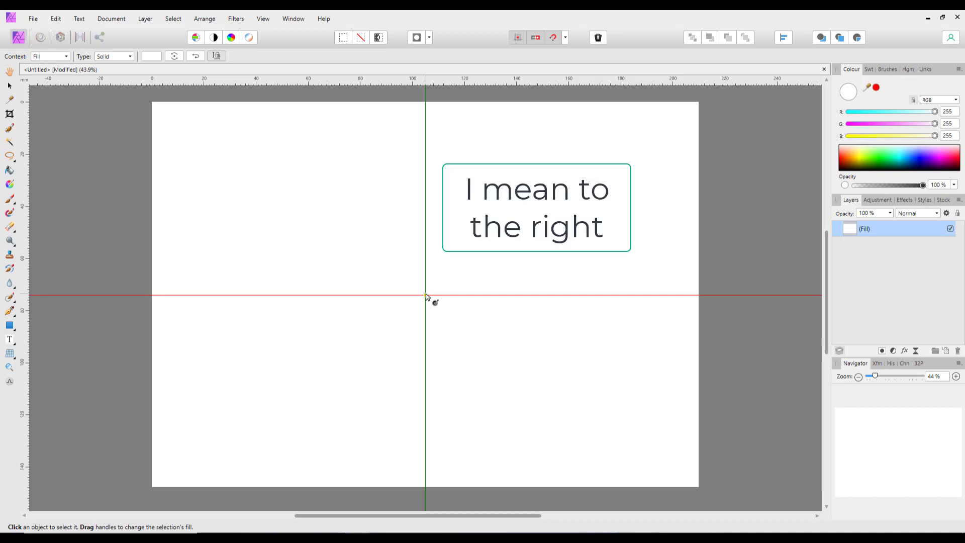
left_click_drag(426, 295, 699, 295)
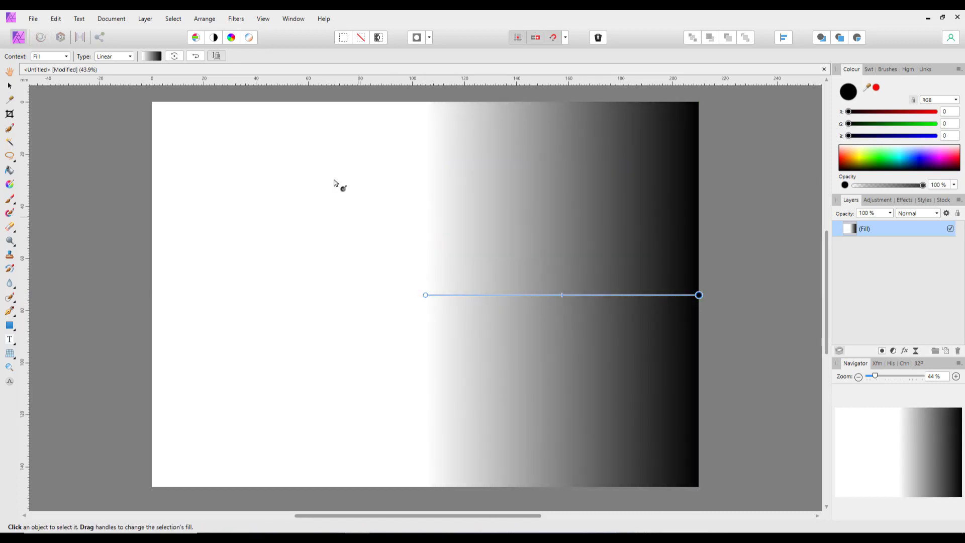
Step: Change the fill gradient to Radial and insert additional stops at 50%, 25% and 75%
left_click(130, 58)
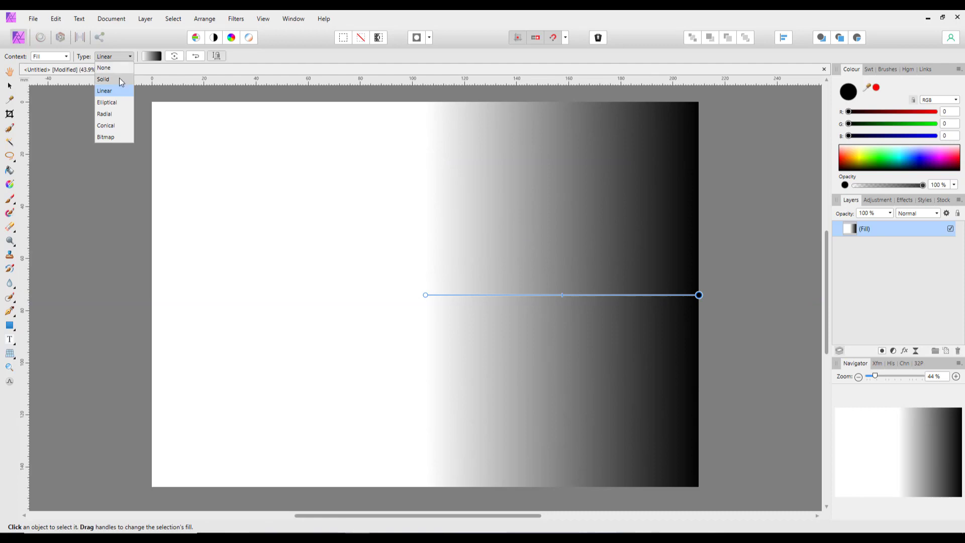
left_click(105, 114)
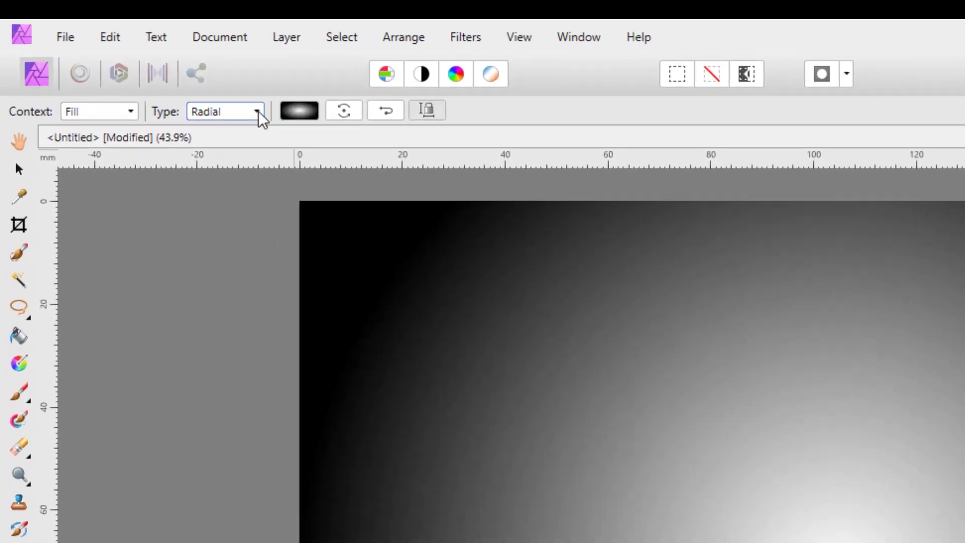
left_click(309, 113)
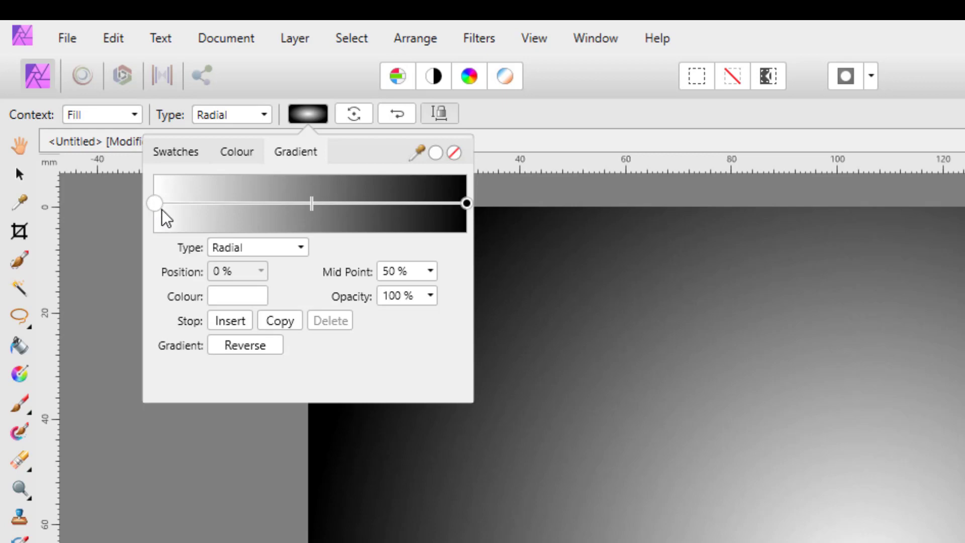
left_click(229, 324)
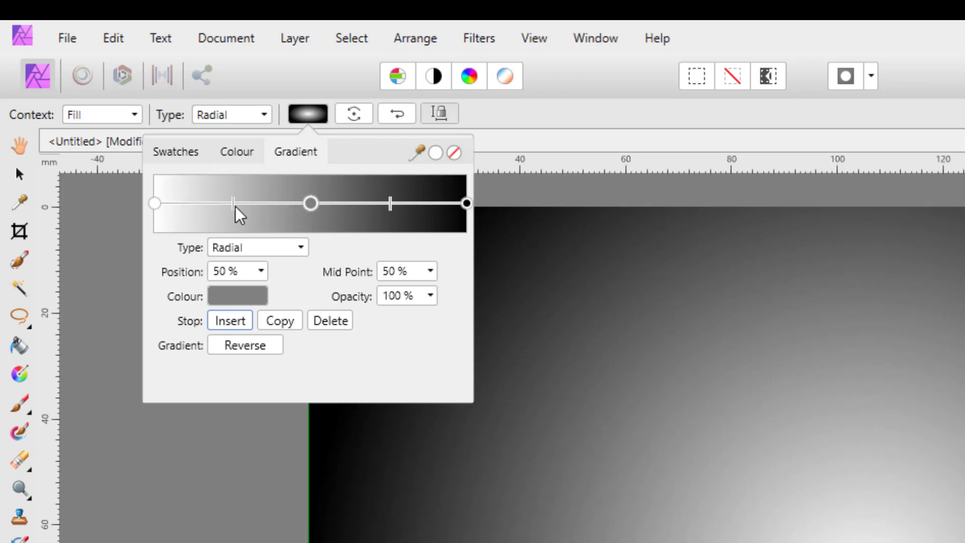
left_click(154, 203)
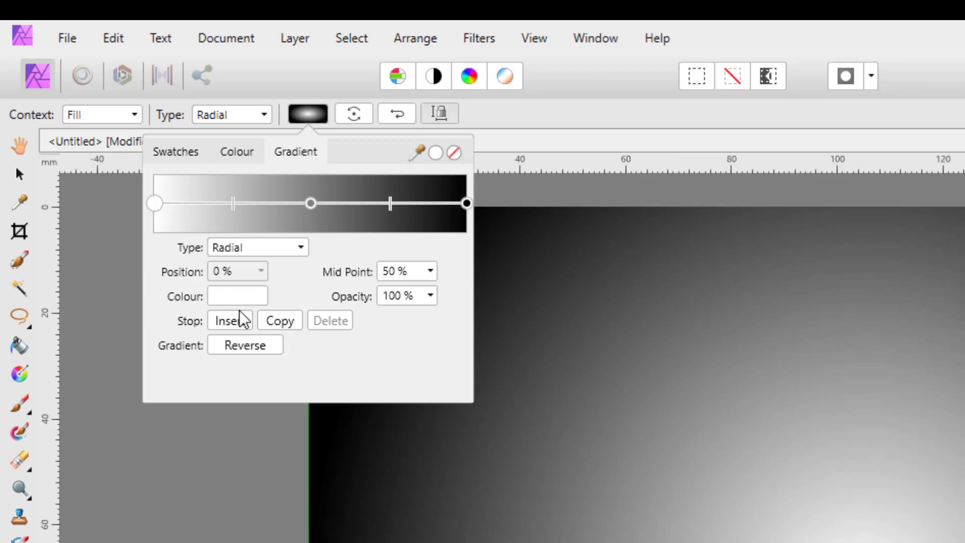
left_click(233, 327)
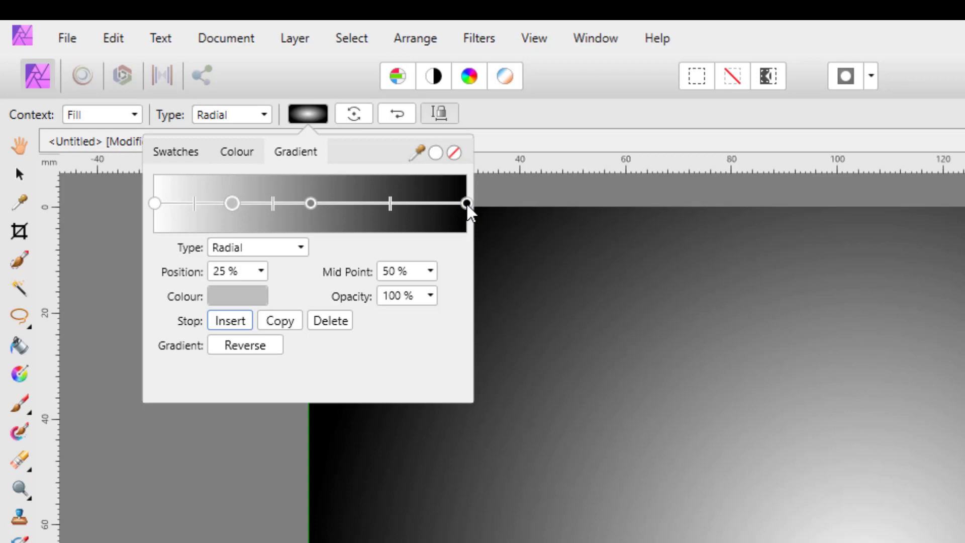
left_click(311, 203)
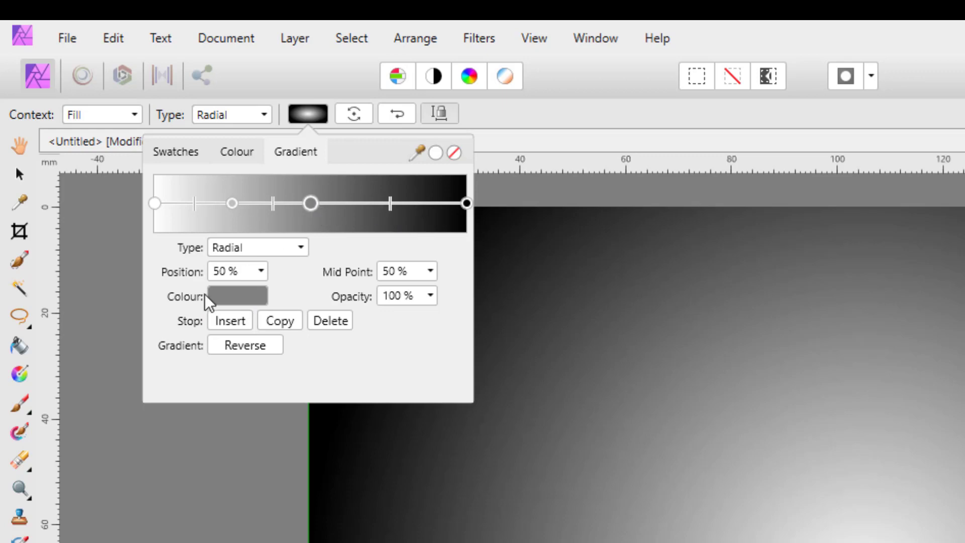
left_click(231, 324)
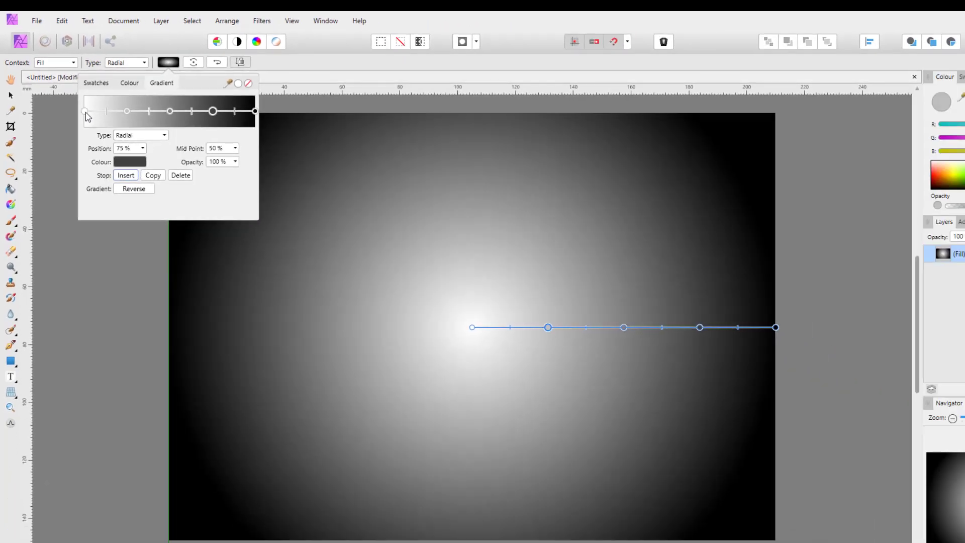
Step: Set the colour of the radial gradient's 0% stop to a soft yellow
left_click(85, 112)
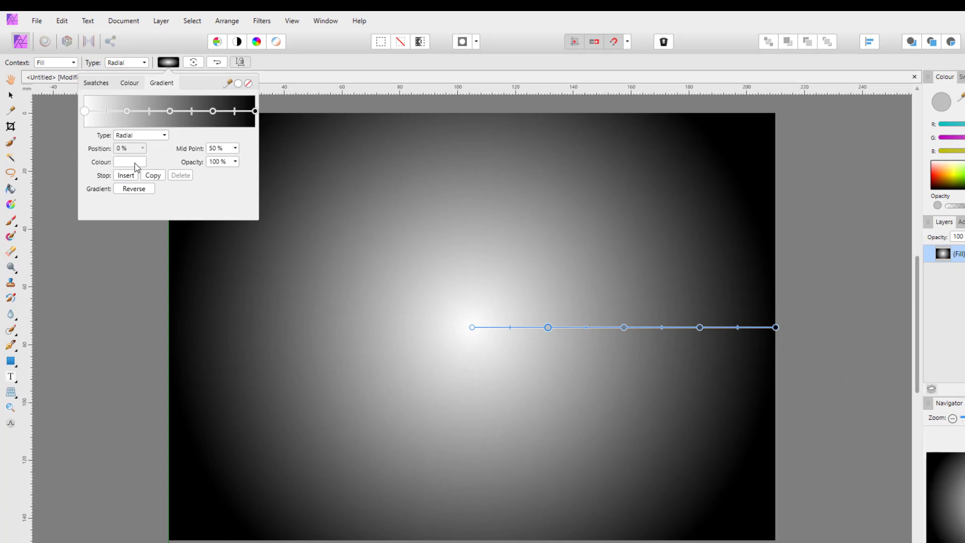
left_click(130, 162)
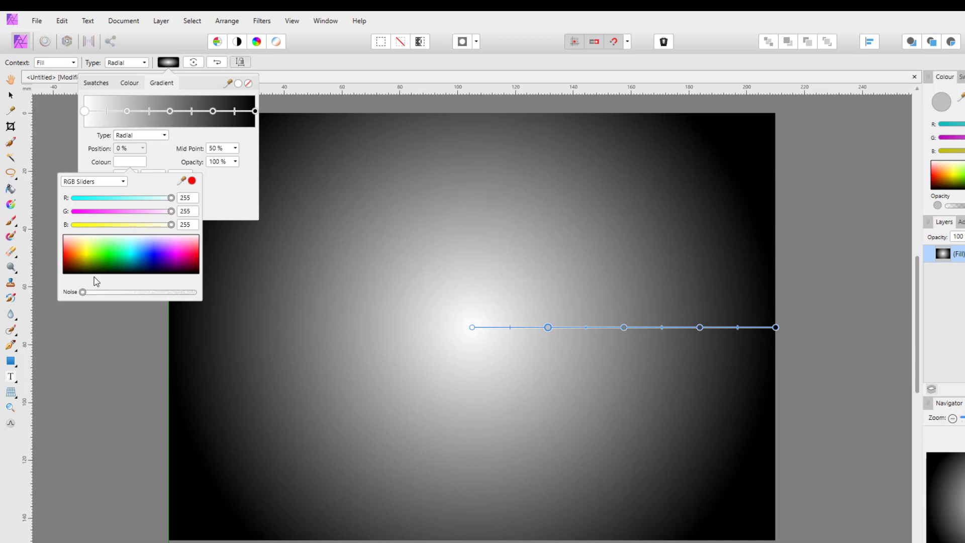
left_click(85, 252)
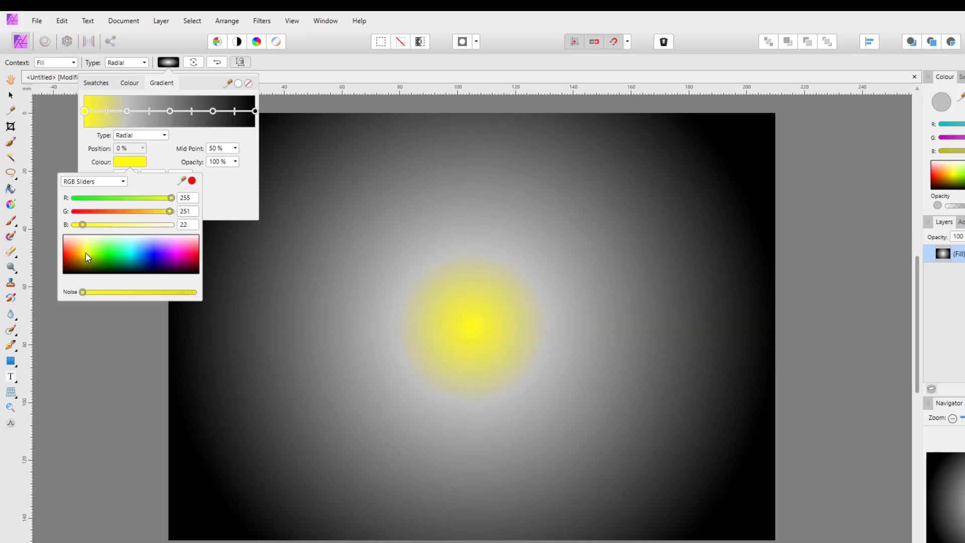
left_click(84, 248)
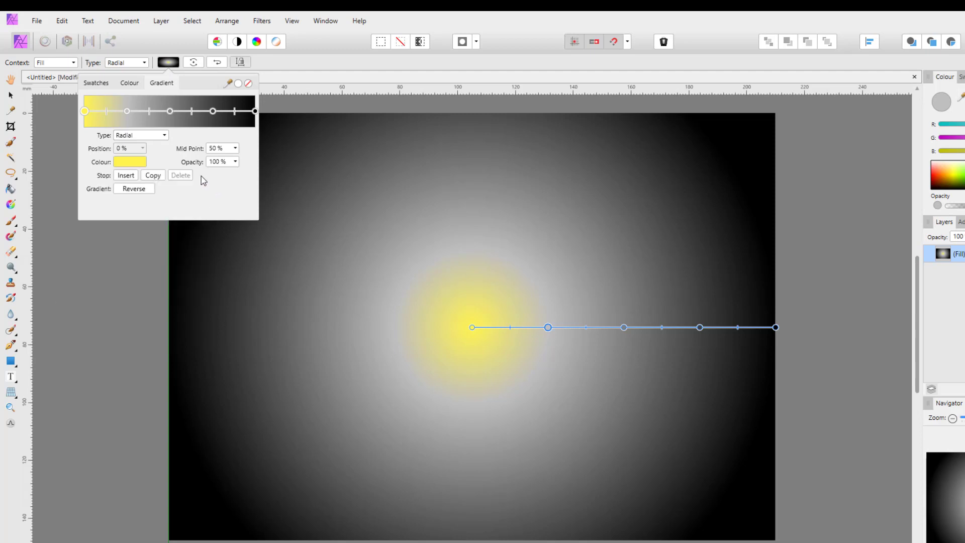
Step: Colour the gradient's 25% stop bright green, about RGB 81, 255, 22
left_click(127, 112)
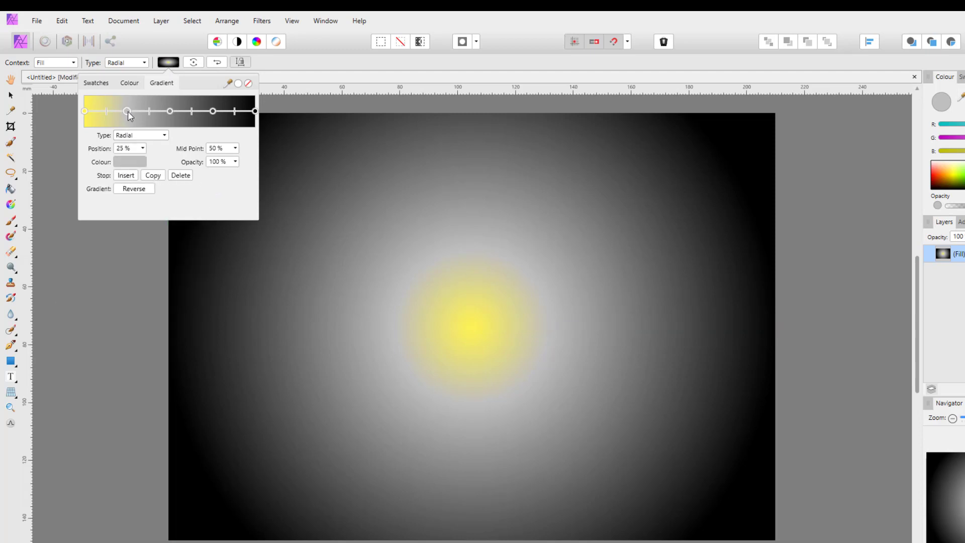
left_click(121, 163)
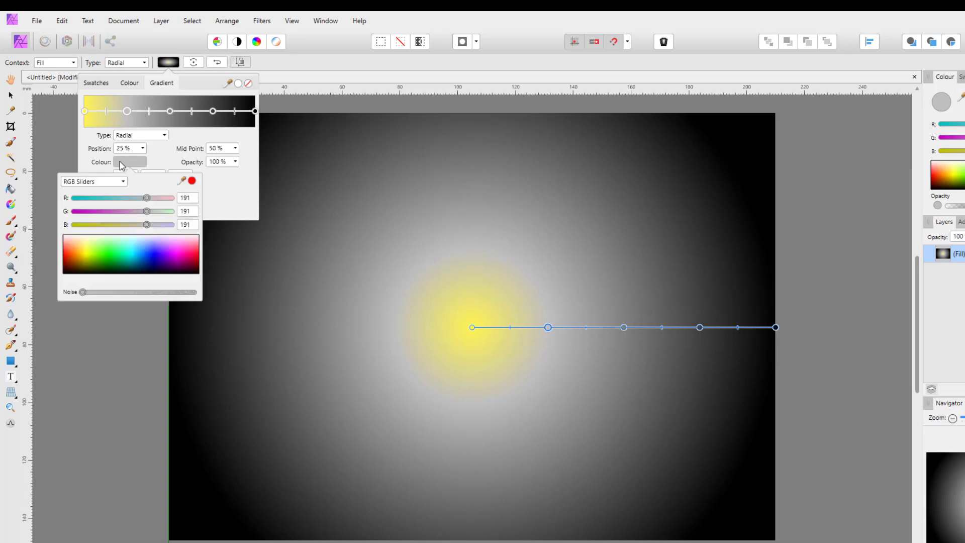
left_click(97, 249)
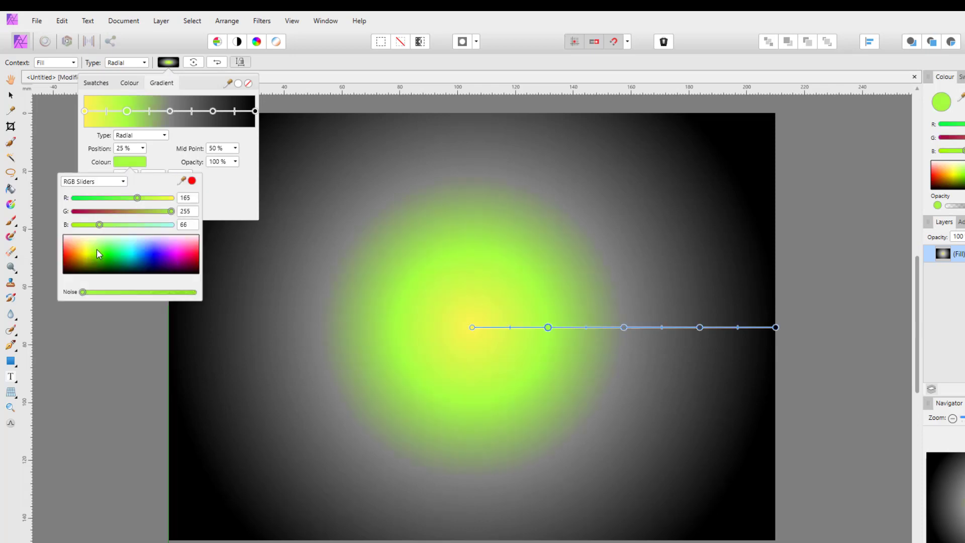
left_click_drag(98, 248, 102, 252)
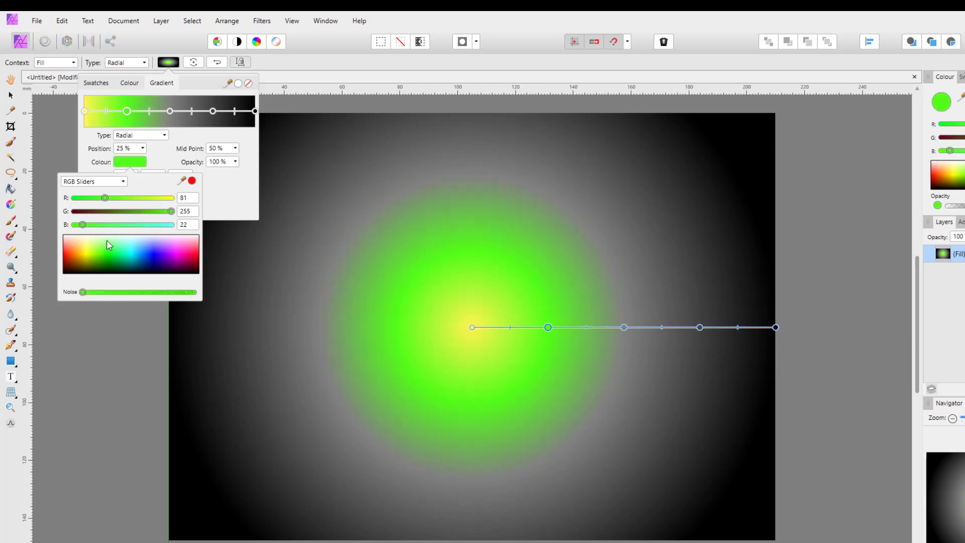
Step: Colour the gradient's 50% stop deep orange, about RGB 240, 89, 0
left_click(170, 111)
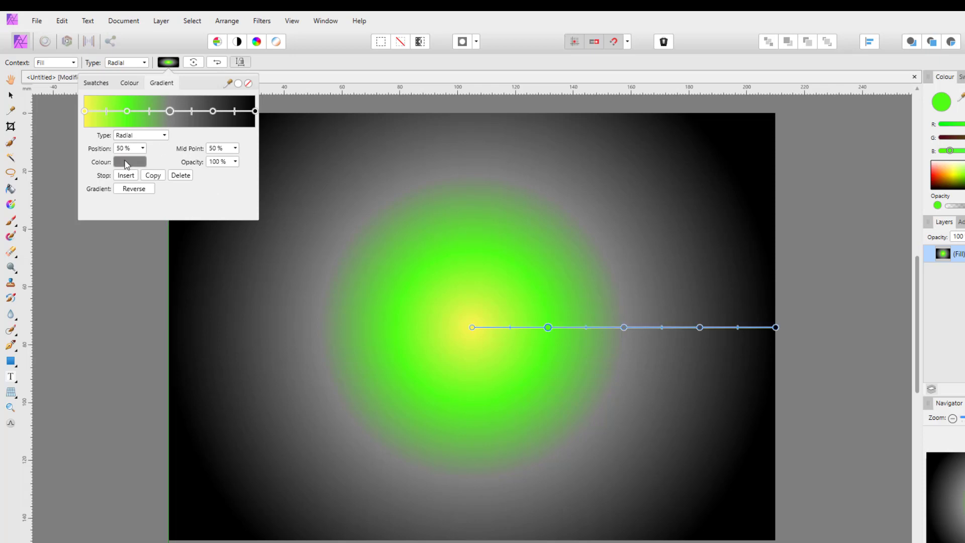
left_click(136, 164)
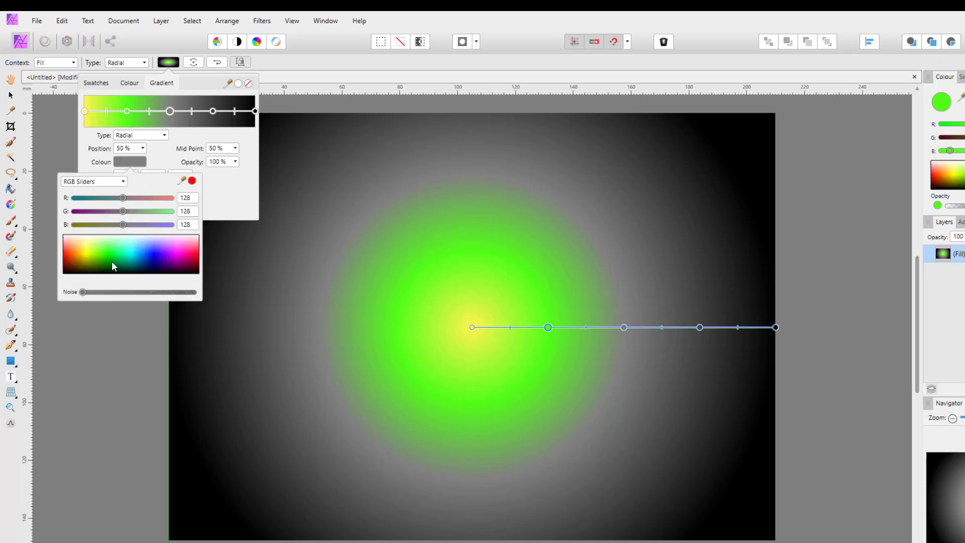
left_click_drag(67, 255, 71, 252)
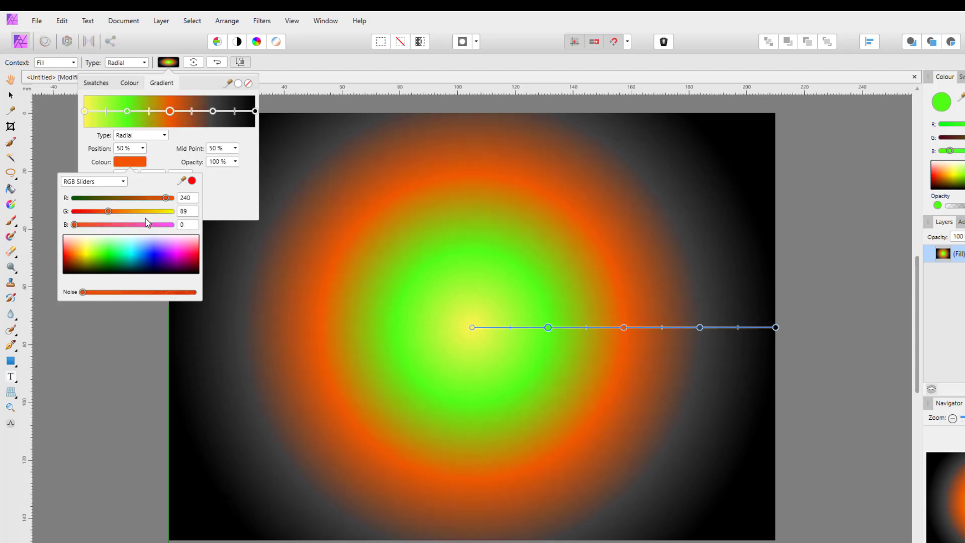
Step: Colour the gradient's 75% stop pink, about RGB 255, 66, 159
left_click(213, 111)
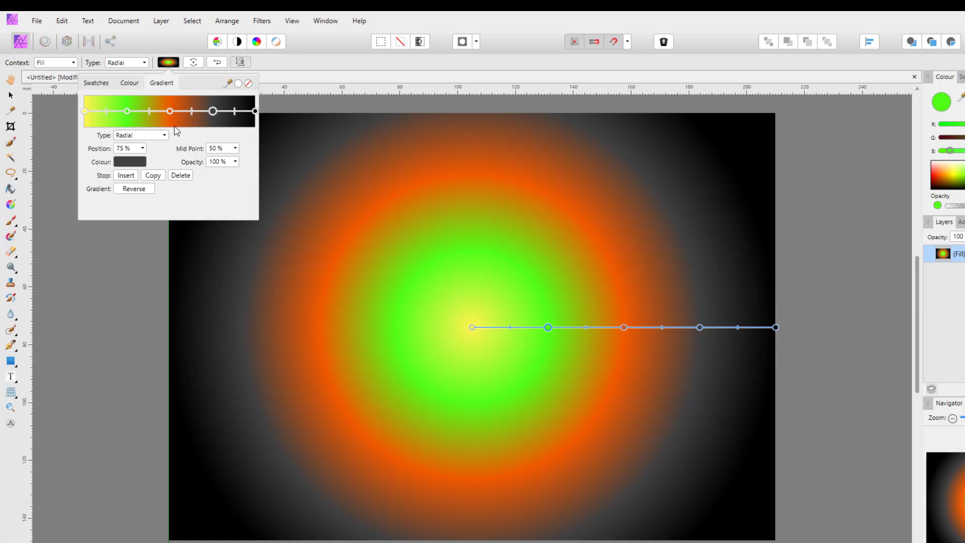
left_click(127, 161)
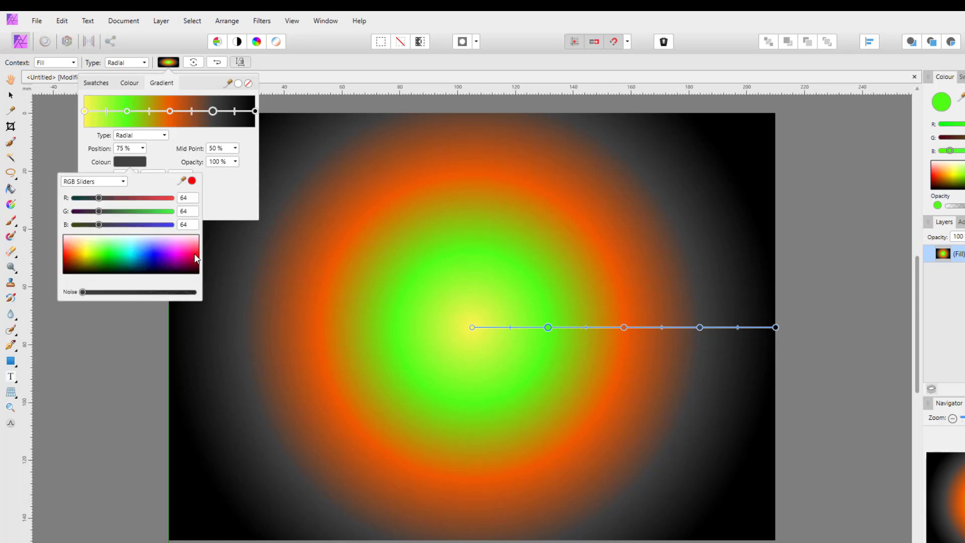
left_click_drag(186, 252, 188, 249)
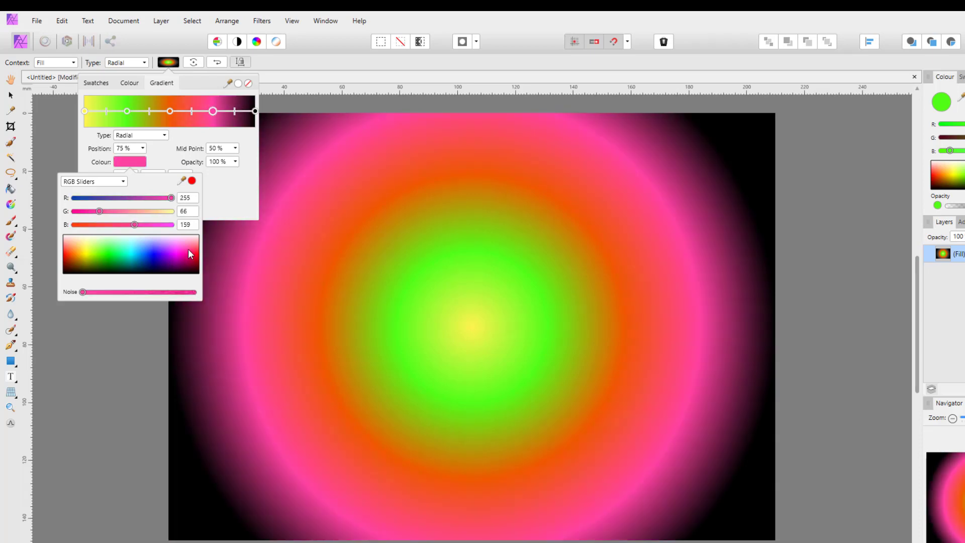
left_click(237, 192)
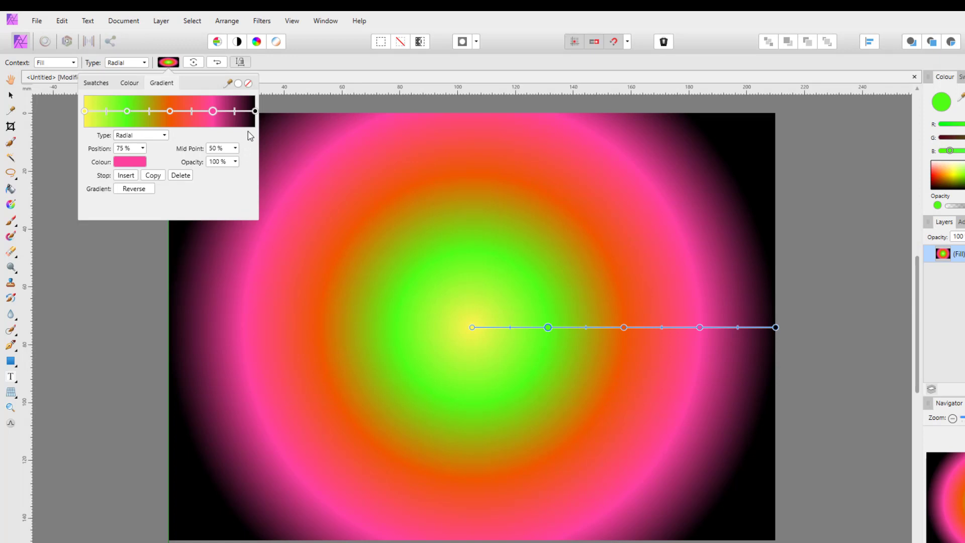
Step: Colour the gradient's outer 100% stop amber, about RGB 255, 192, 15, and finish editing the gradient
left_click(256, 111)
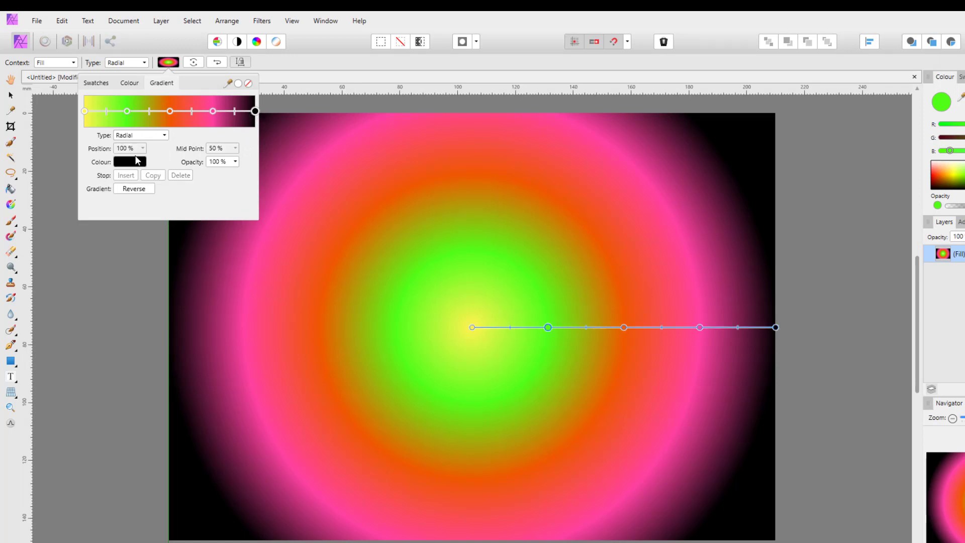
left_click(131, 163)
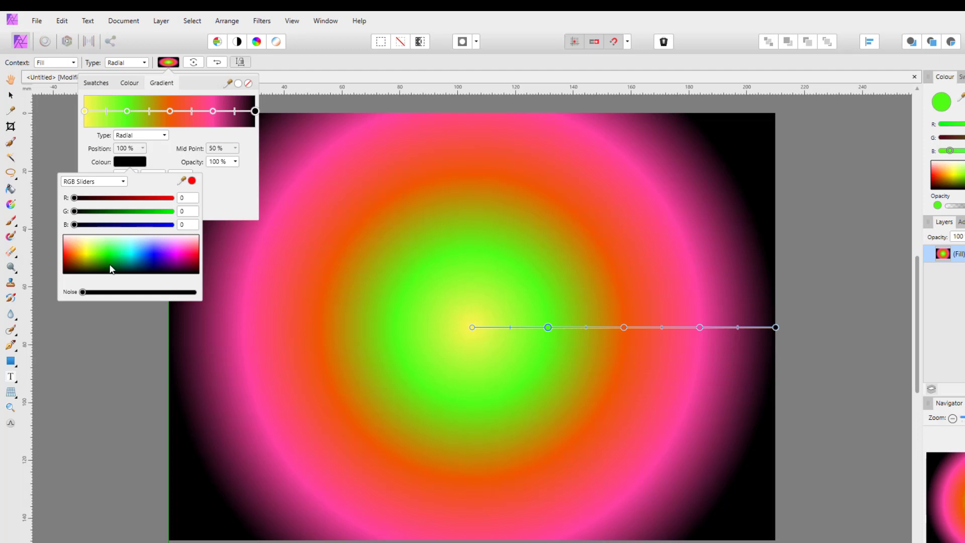
left_click(78, 257)
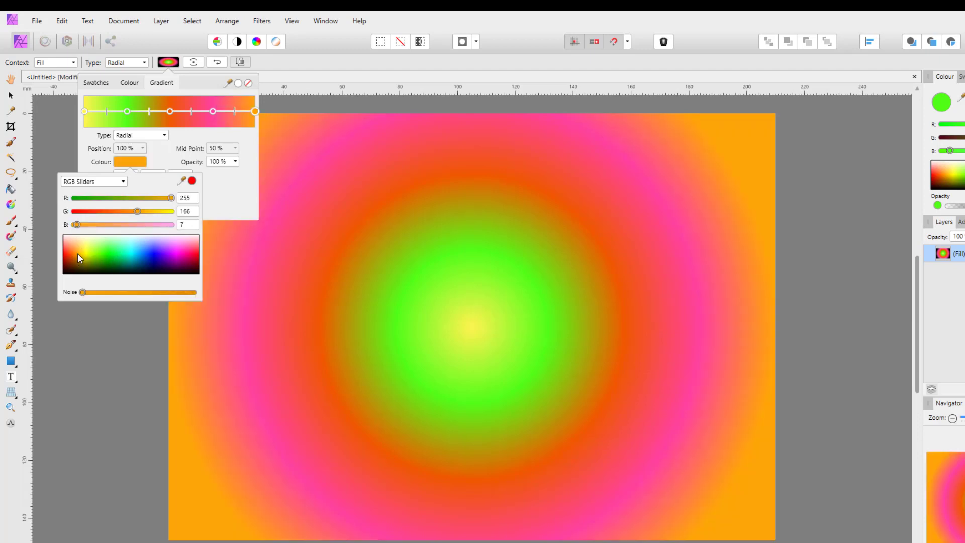
left_click(79, 252)
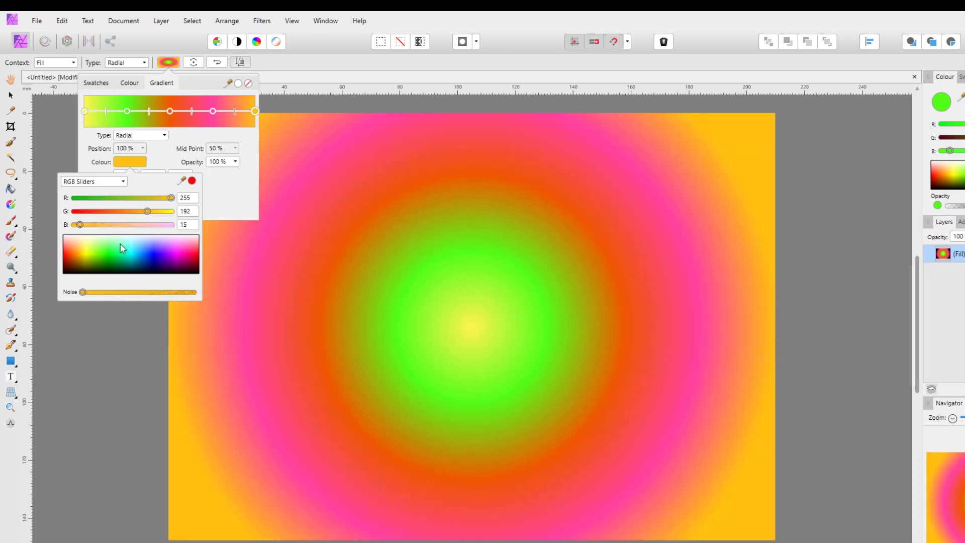
left_click(226, 193)
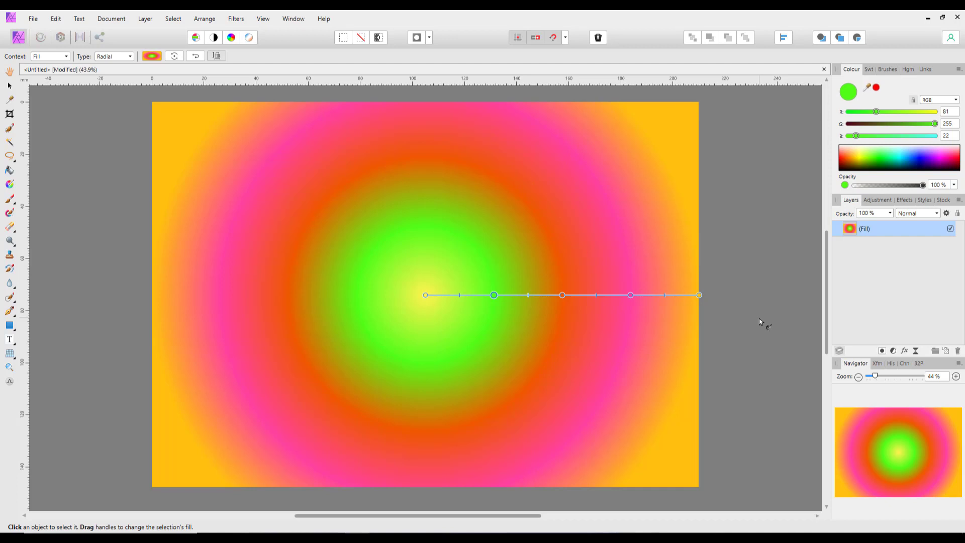
Step: Try the Voronoi filter on the fill layer with a cell size of about 80 and a line width of about 7.4
left_click(238, 22)
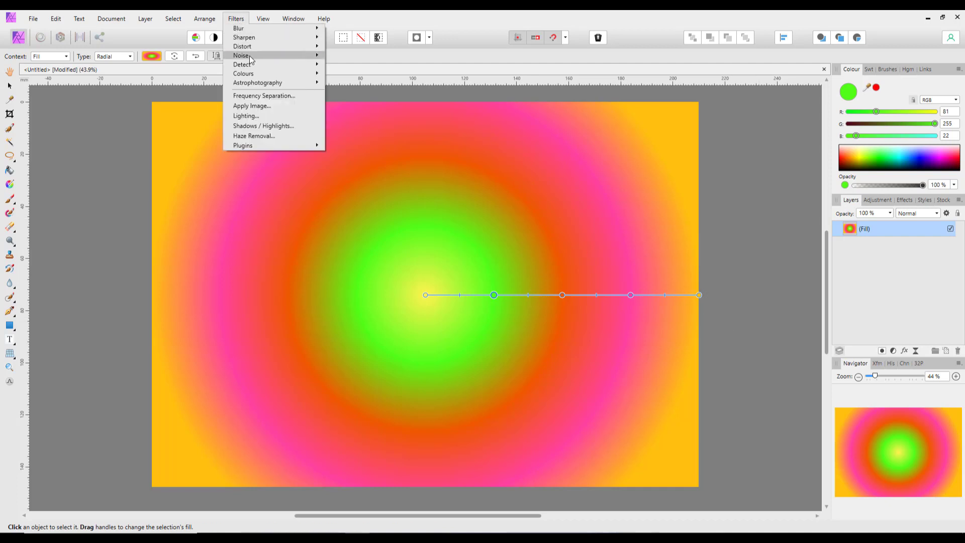
mouse_move(270, 74)
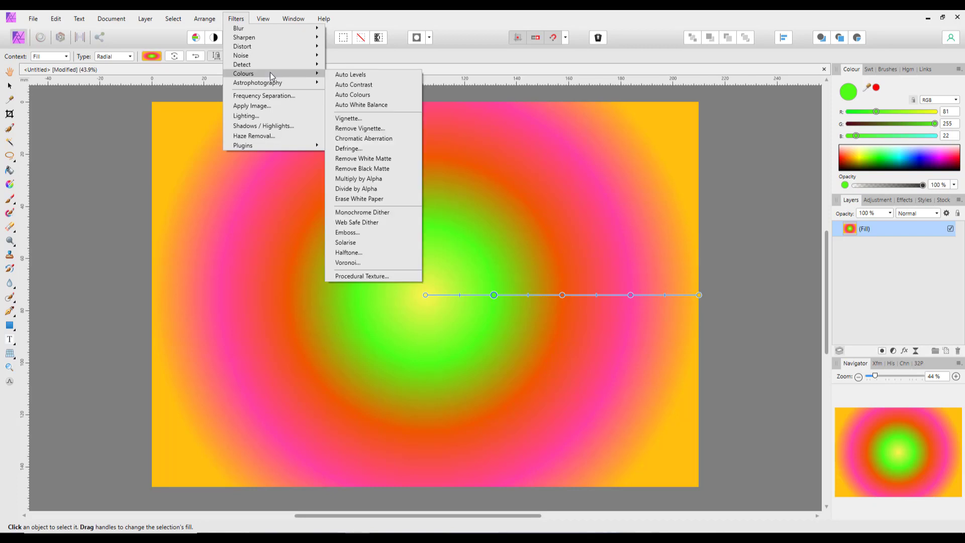
left_click(354, 265)
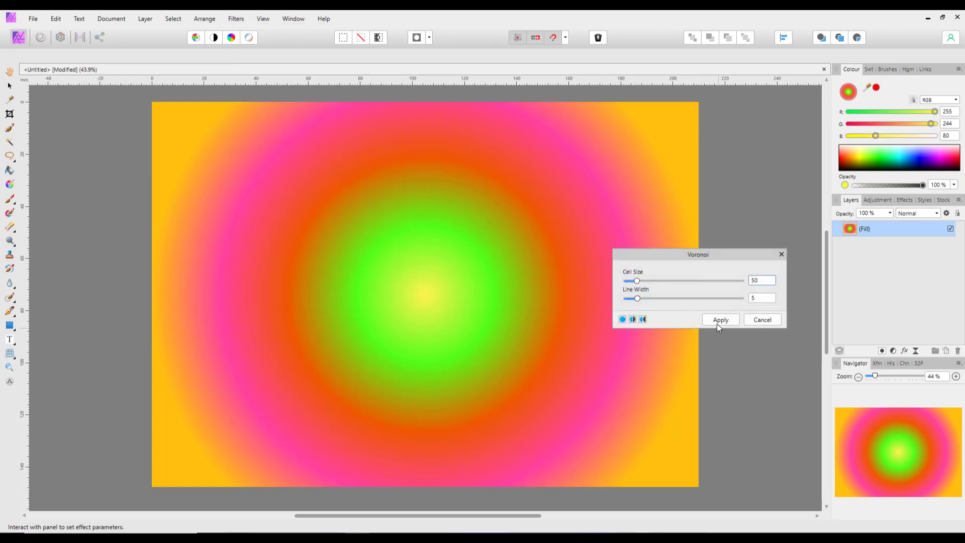
mouse_move(637, 281)
left_mouse_down()
mouse_move(663, 281)
mouse_move(657, 293)
mouse_move(667, 301)
mouse_move(644, 307)
mouse_move(644, 281)
left_mouse_up()
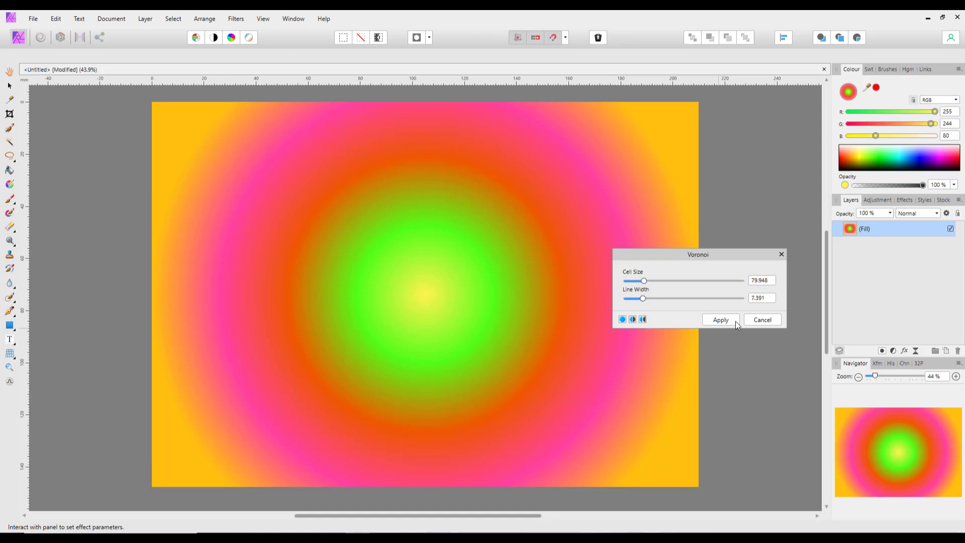
left_click(762, 321)
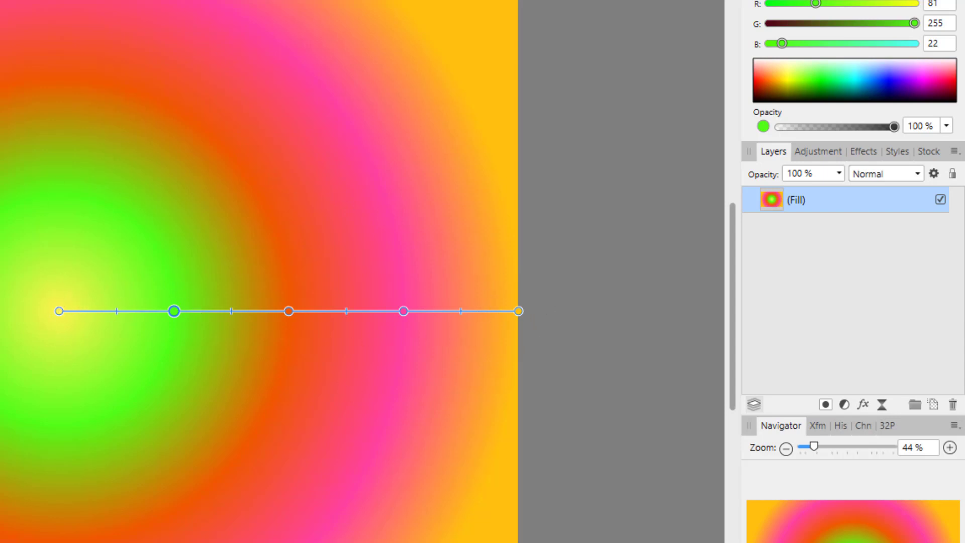
Step: Rasterise the gradient fill layer into a pixel layer
right_click(813, 201)
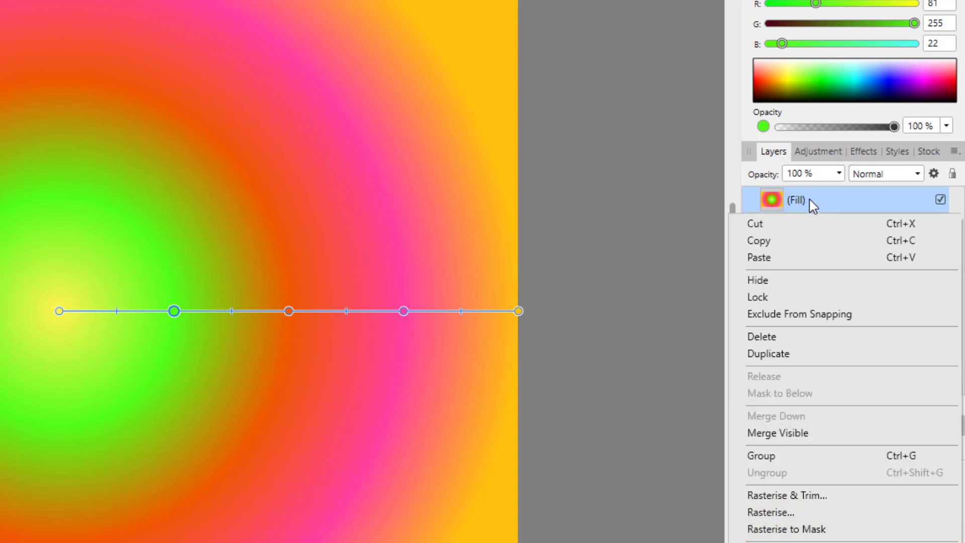
left_click(772, 513)
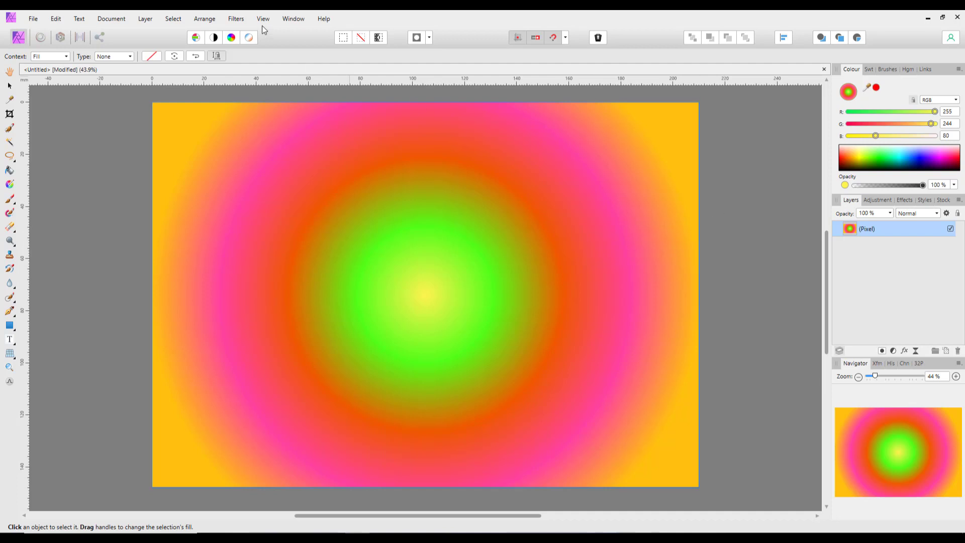
Step: Apply the Voronoi filter to the gradient pixel layer with a cell size of about 36.6 and a line width of about 2.8
left_click(235, 20)
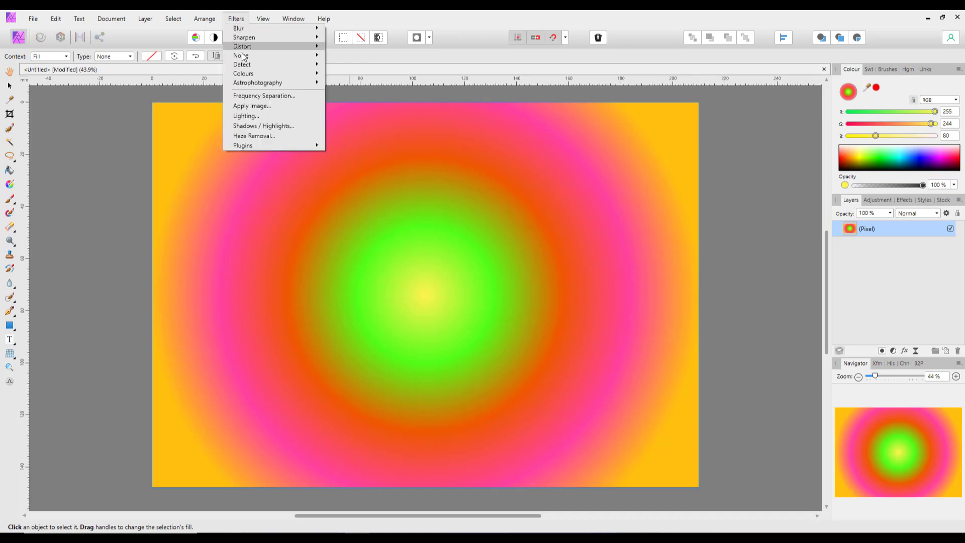
mouse_move(287, 74)
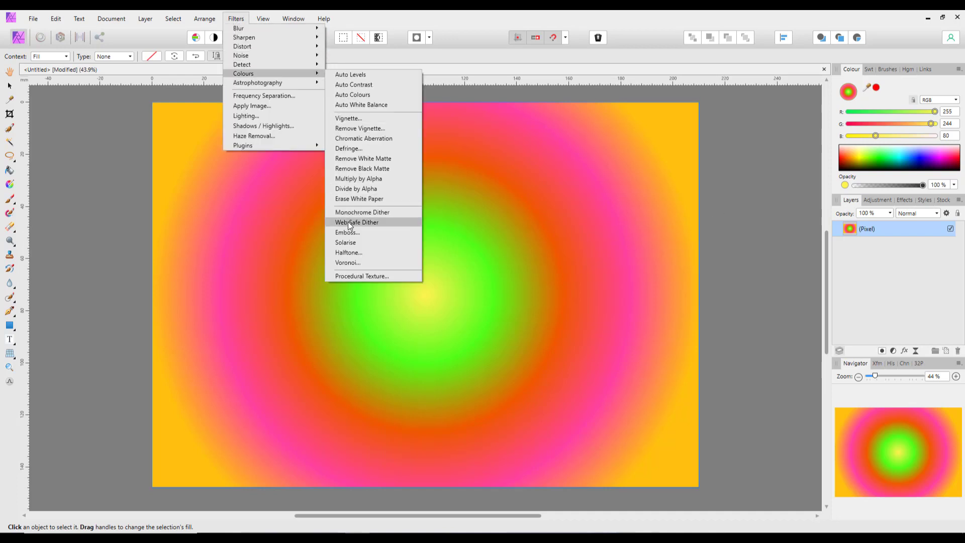
left_click(359, 265)
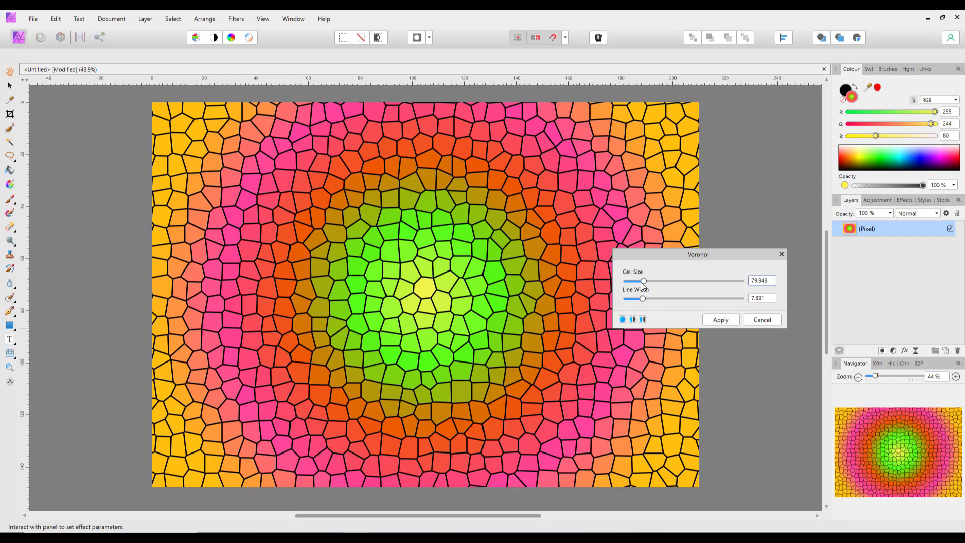
mouse_move(643, 282)
left_mouse_down()
mouse_move(632, 281)
mouse_move(634, 302)
mouse_move(634, 281)
left_mouse_up()
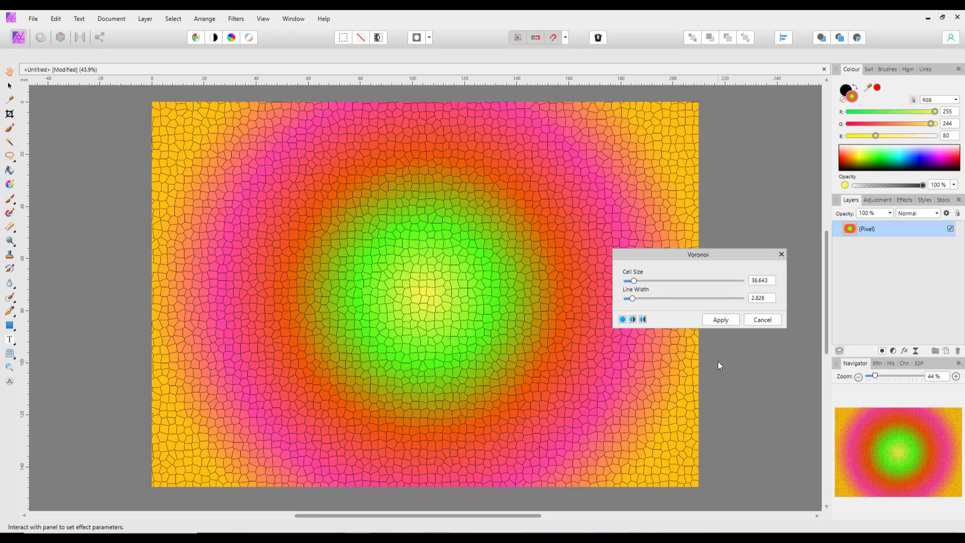
left_click(721, 321)
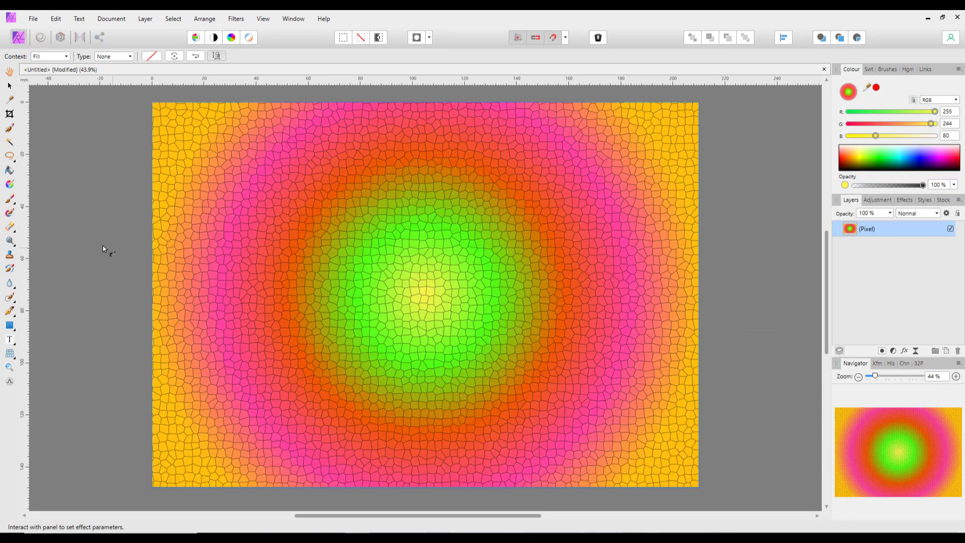
Step: Draw a text frame about 82 mm high across the full page width with the Frame Text Tool and centre-align its text
left_click(9, 341)
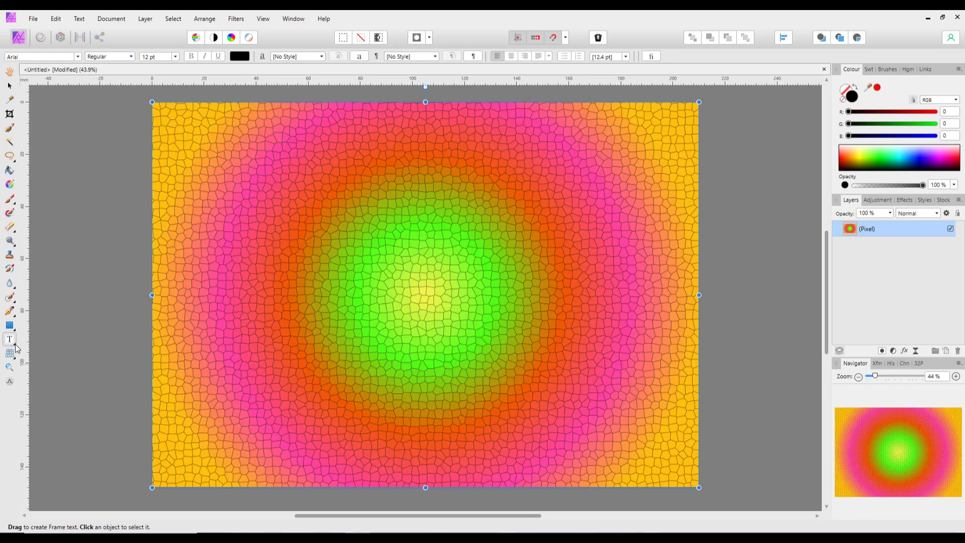
left_click(15, 345)
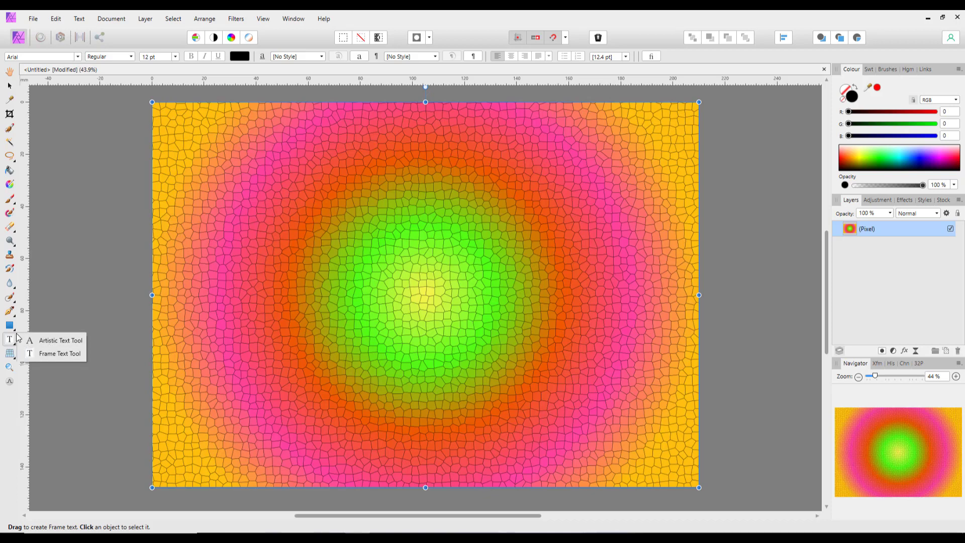
left_click(50, 354)
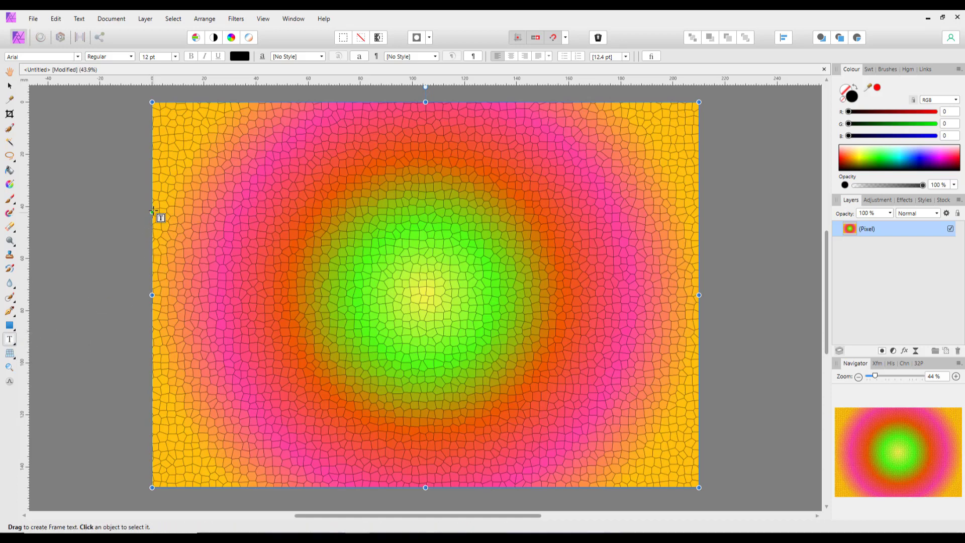
left_click_drag(160, 232, 698, 420)
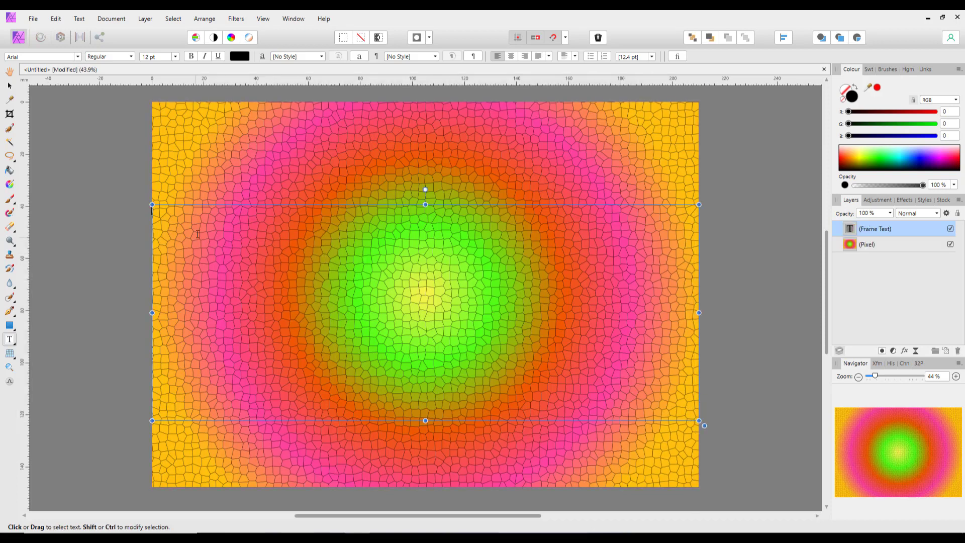
left_click(513, 58)
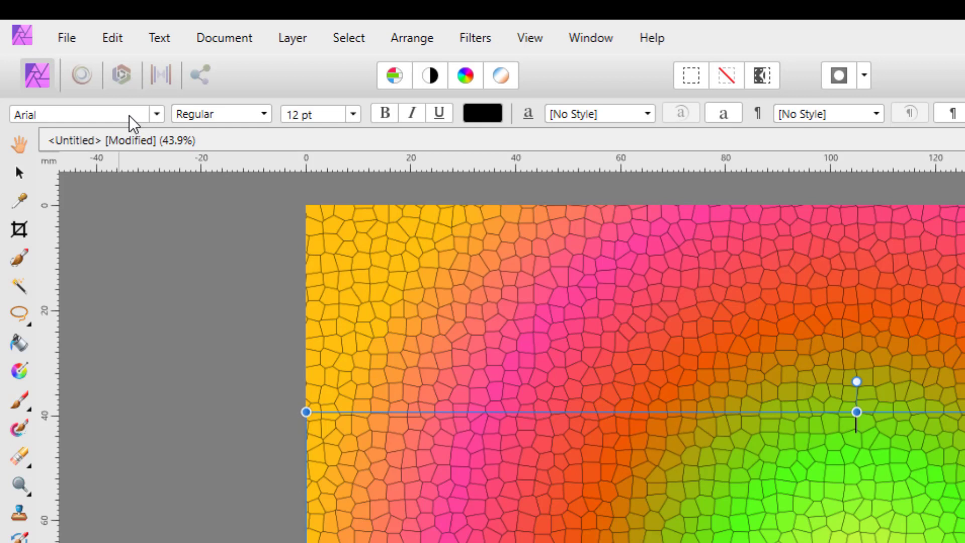
Step: Set the frame's font to Black Ghost at 144 pt
left_click(129, 116)
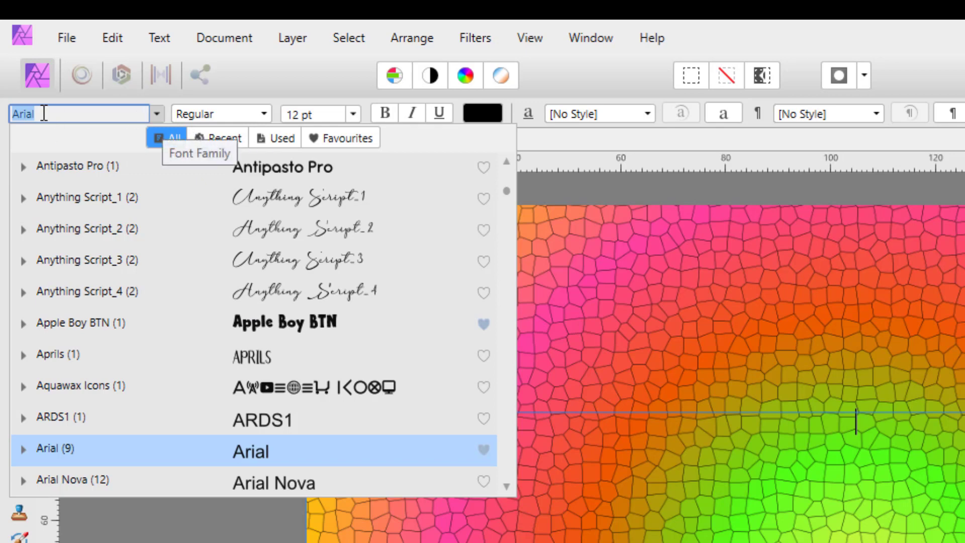
type("b")
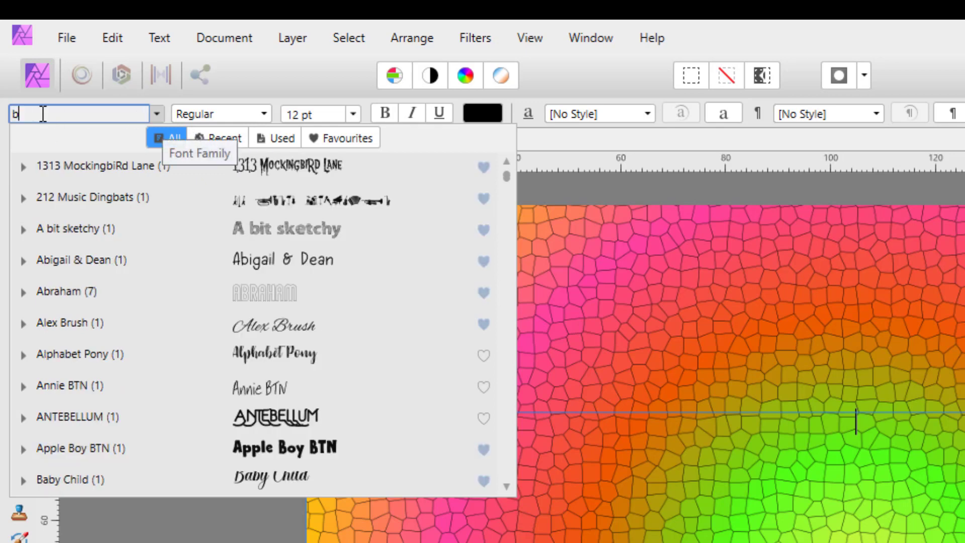
type("l")
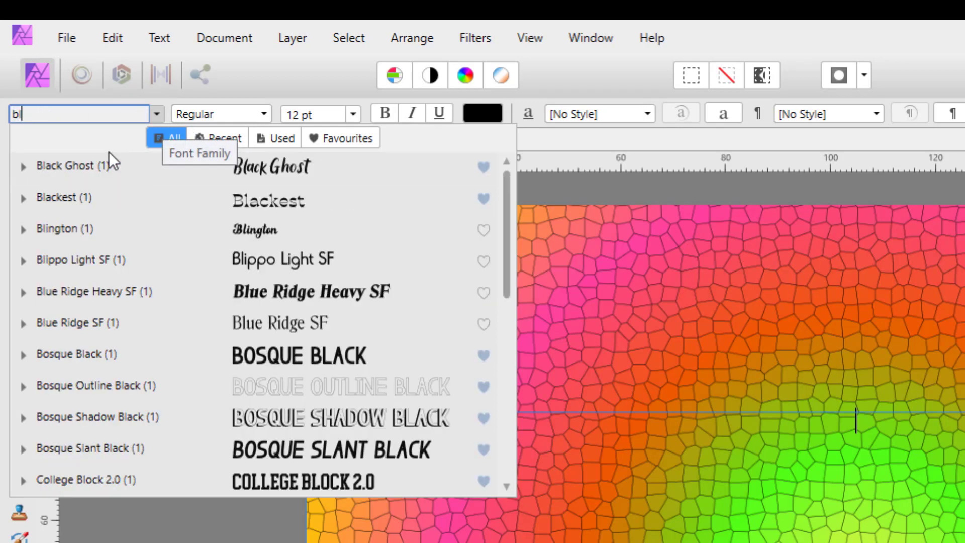
left_click(289, 170)
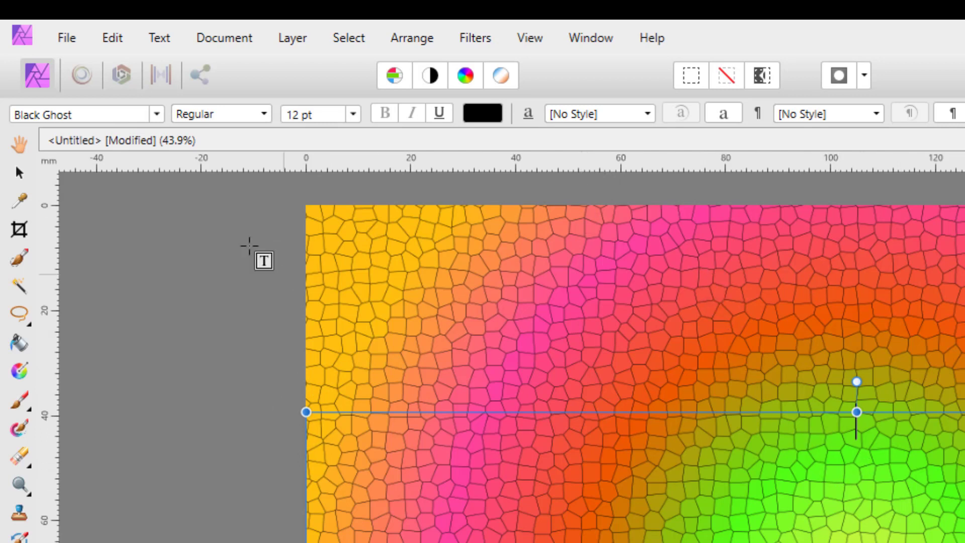
left_click(353, 116)
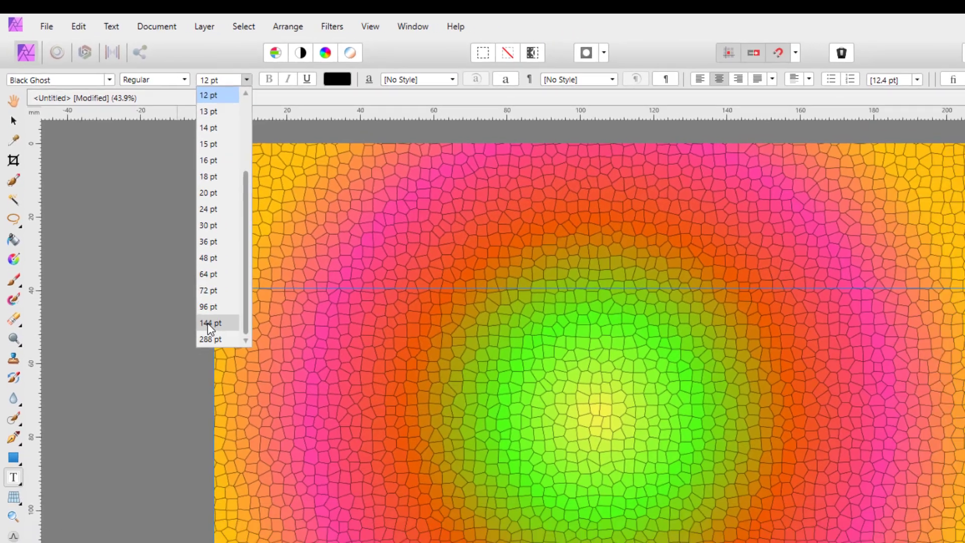
left_click(298, 462)
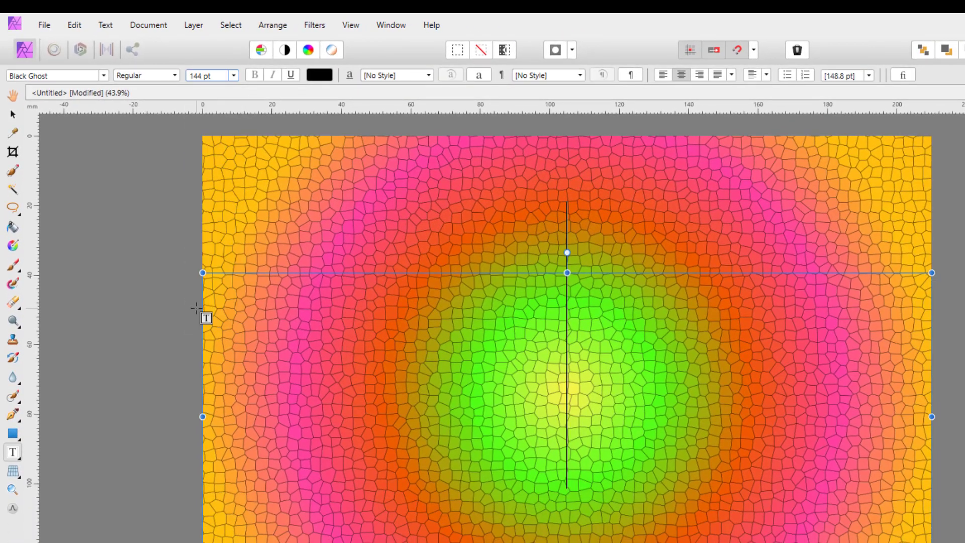
Step: Colour the frame's text bright blue, about RGB 0, 162, 255
left_click(566, 344)
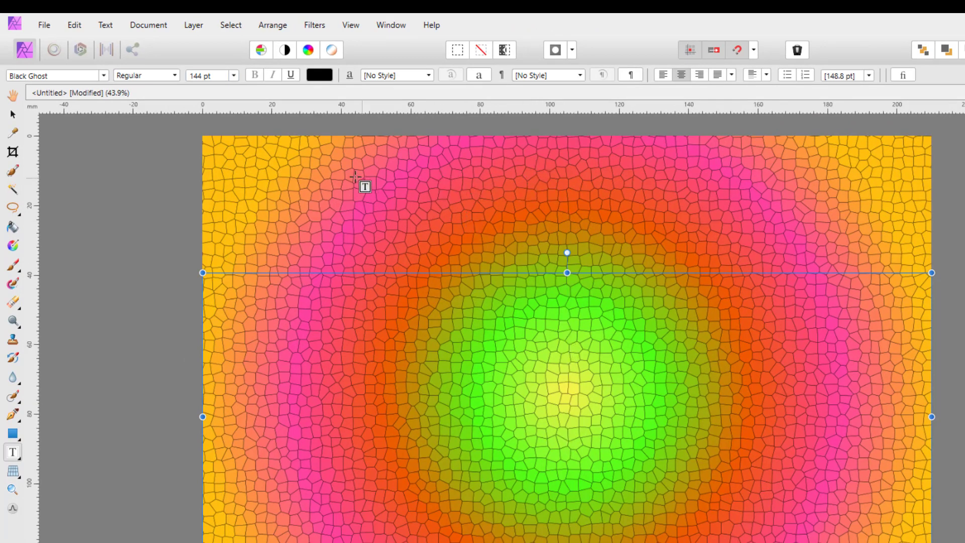
left_click(322, 76)
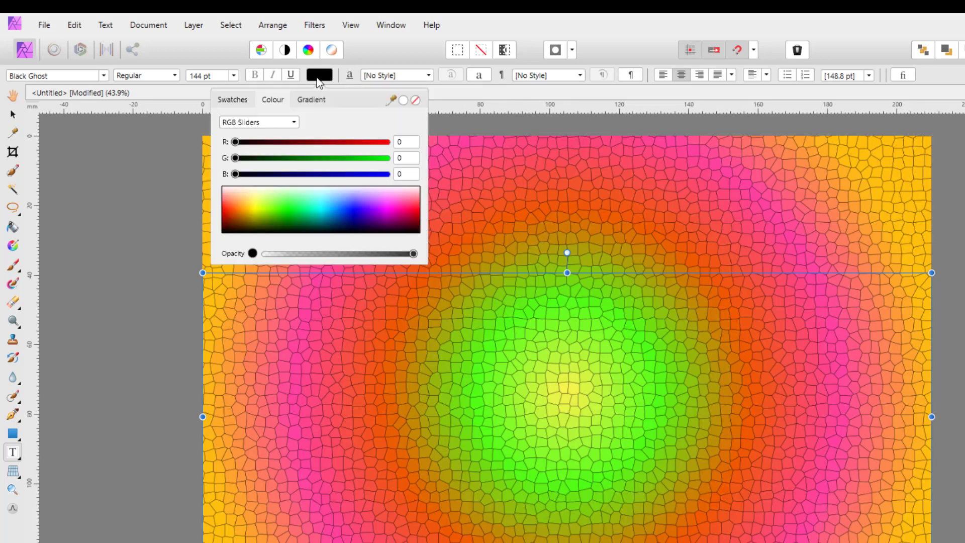
left_click(330, 207)
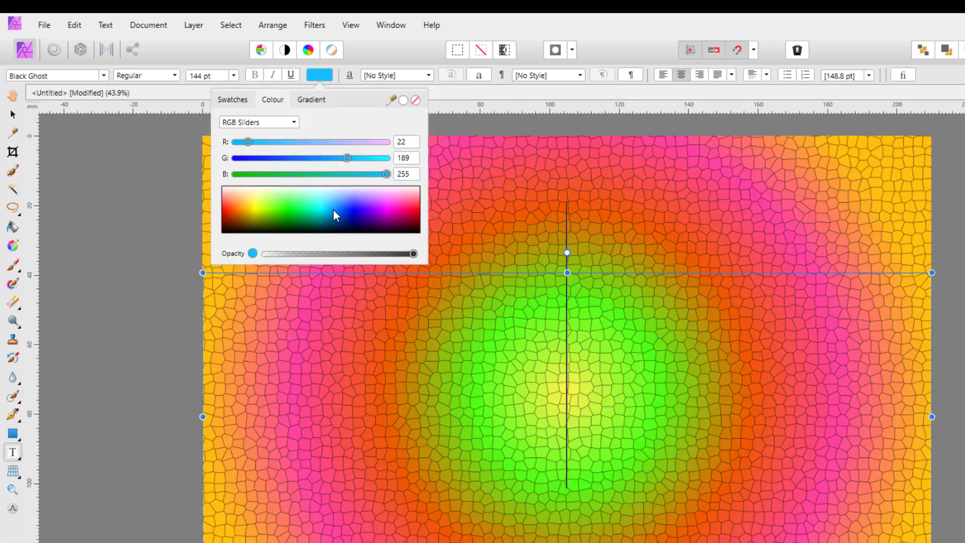
left_click(333, 209)
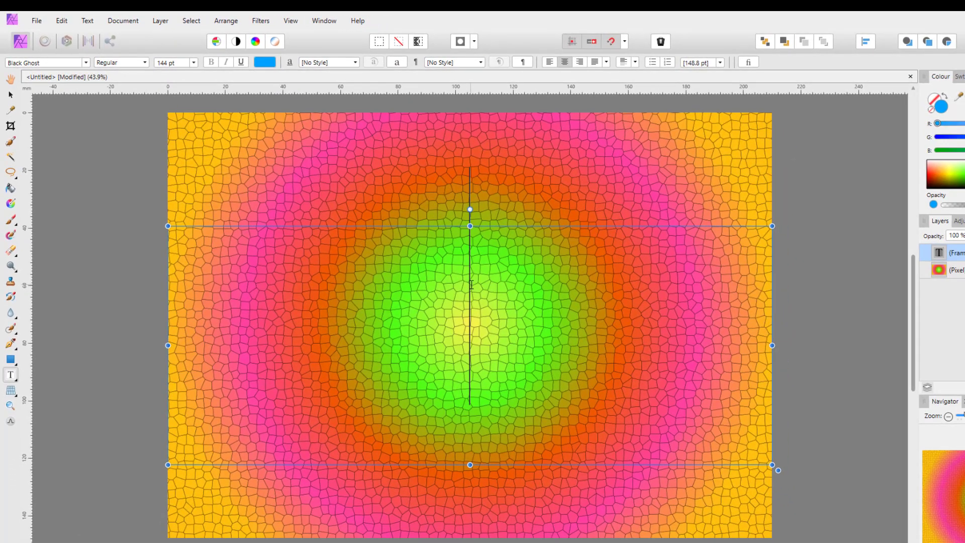
Step: Enter "Affinity" and "Photo" on two lines in the text frame
type("A")
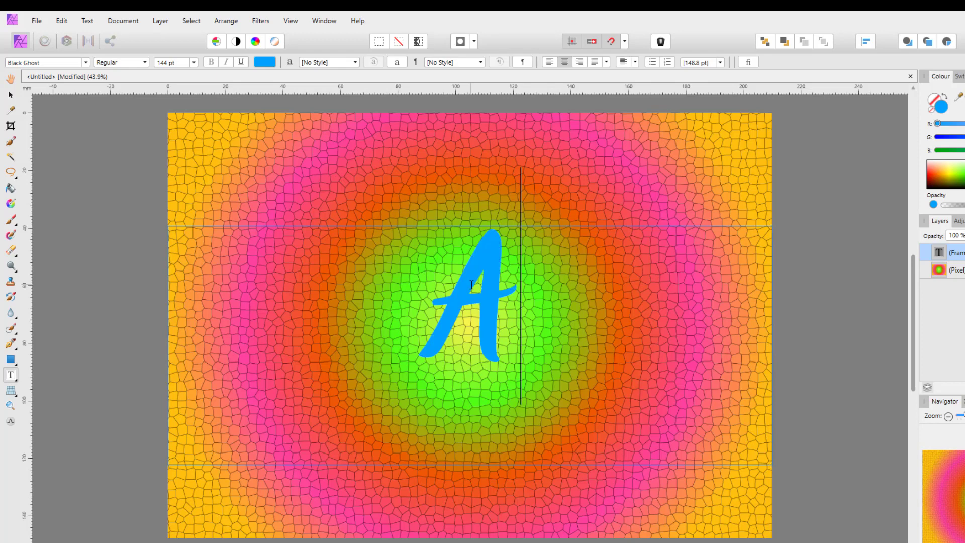
type("Ffinity")
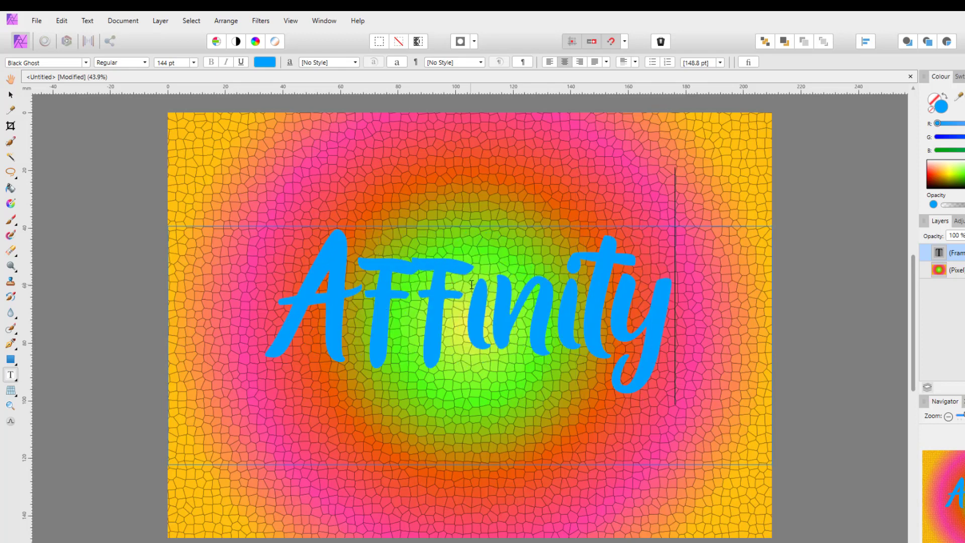
key("Return")
type("Pho")
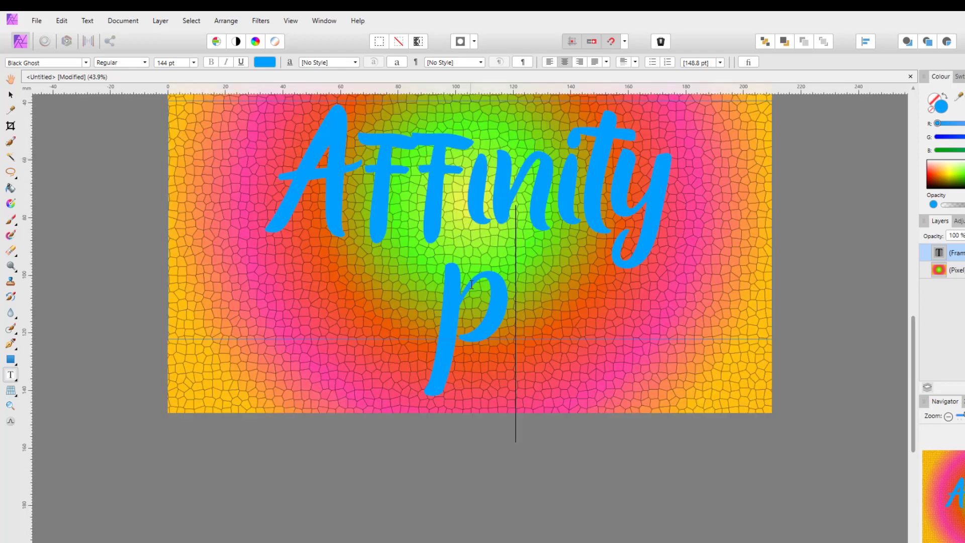
type("to")
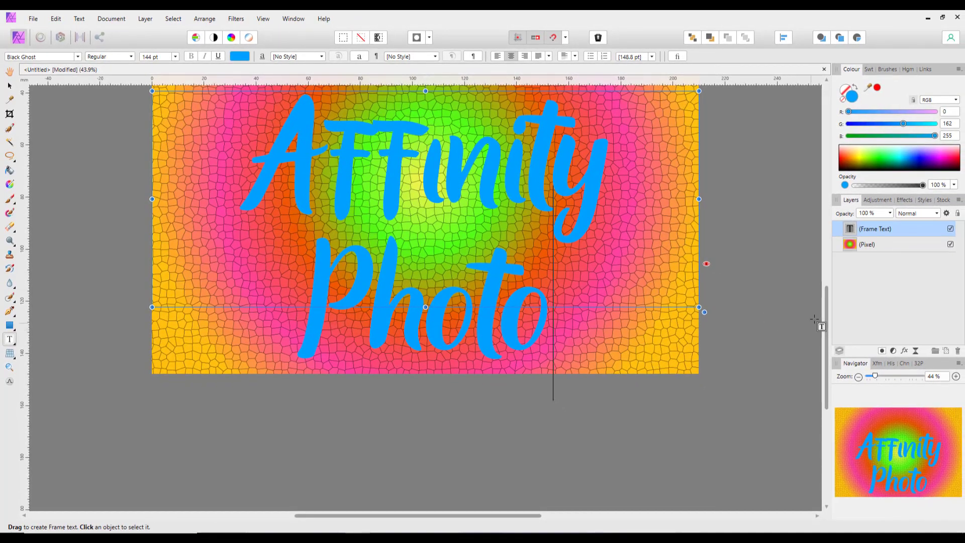
Step: Move the text frame up about 12 mm to centre the lettering vertically on the page
left_click_drag(826, 314, 826, 250)
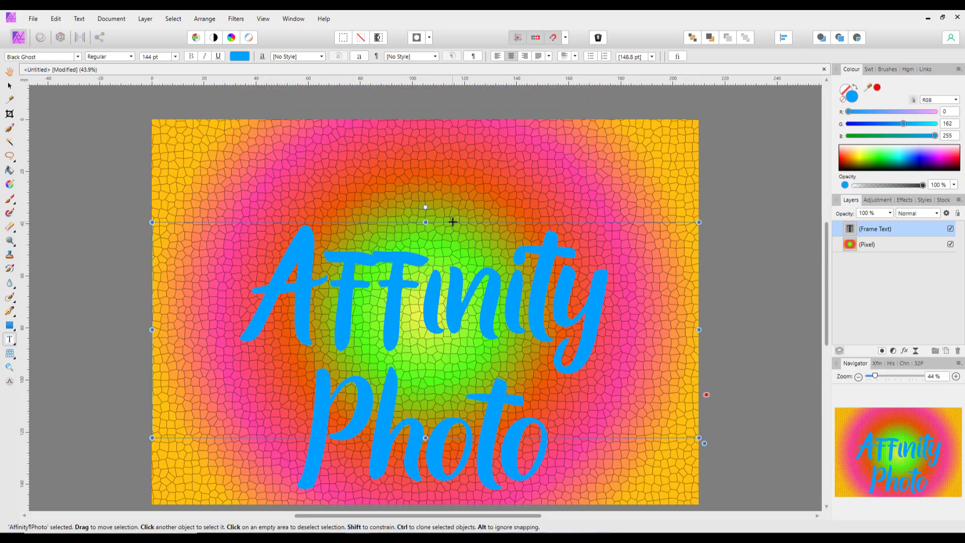
left_click_drag(452, 221, 454, 189)
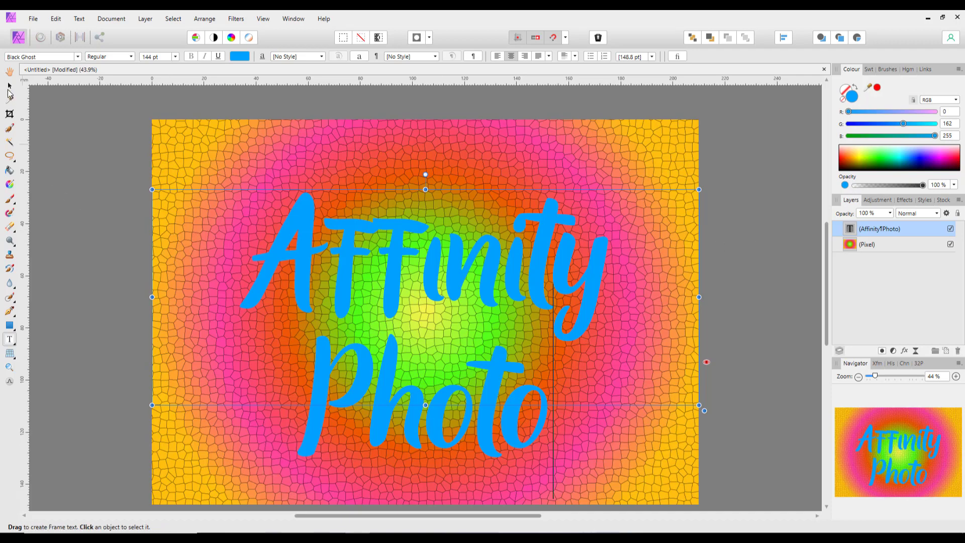
left_click(8, 88)
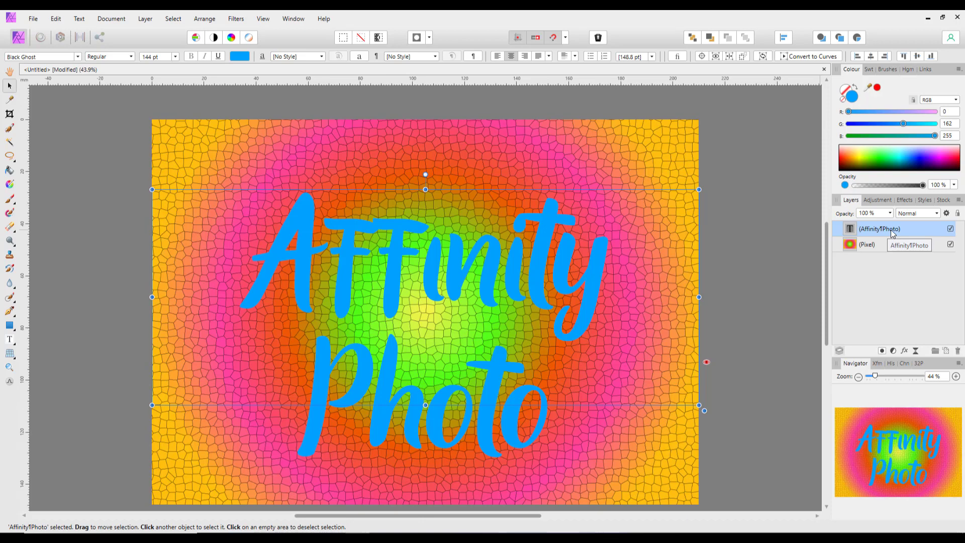
Step: Apply the Voronoi filter to the text layer with a cell size of about 21.5, adjusting its line width
left_click(244, 24)
mouse_move(315, 88)
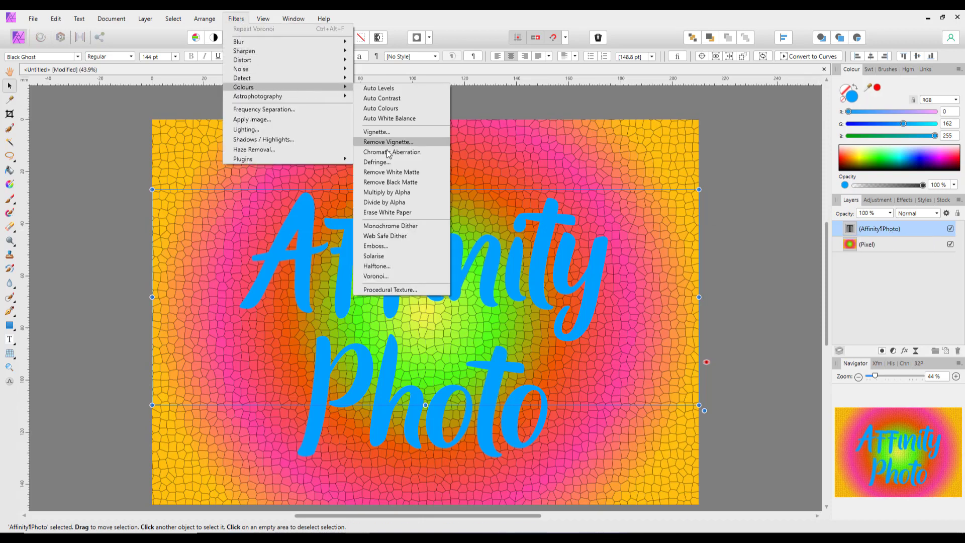
left_click(382, 278)
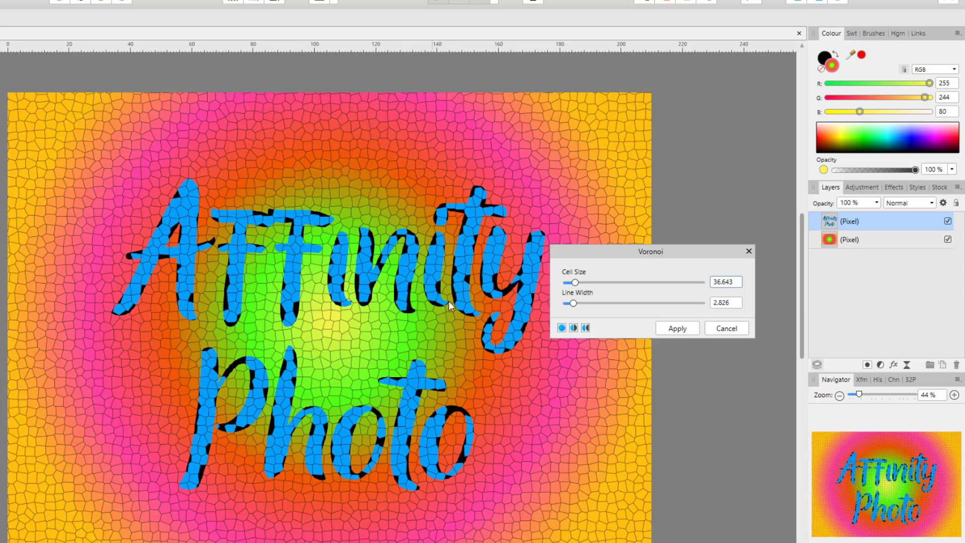
left_click(575, 282)
left_click_drag(575, 282, 572, 282)
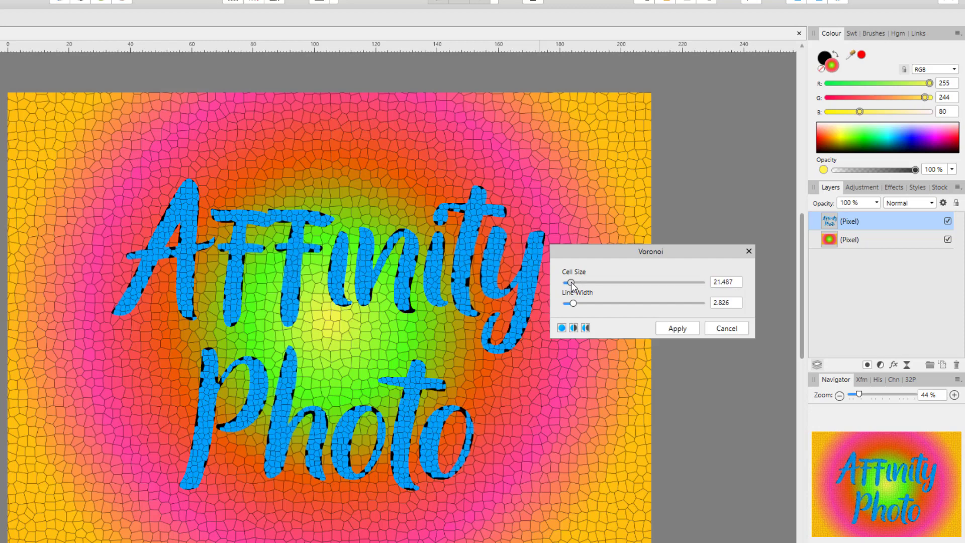
left_click_drag(574, 304, 579, 307)
left_click(677, 329)
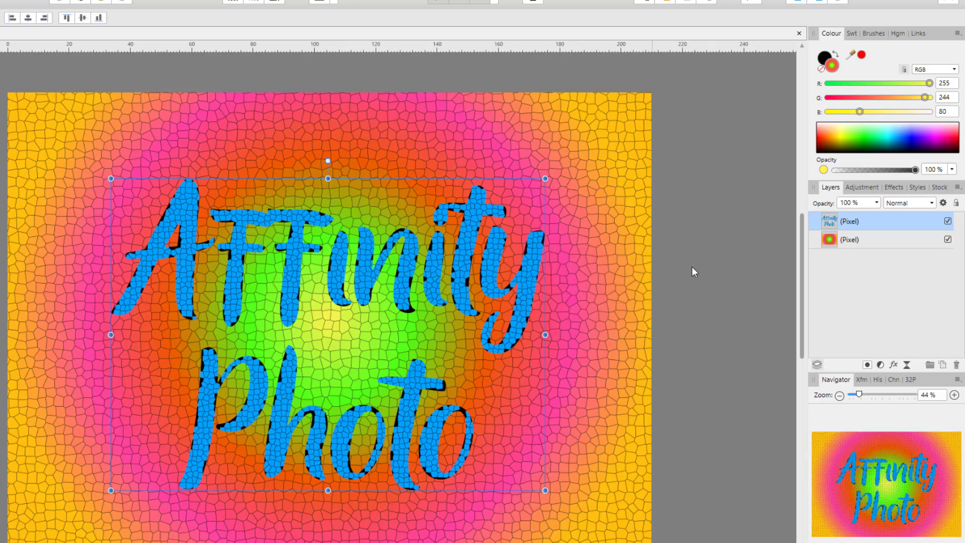
Step: Add a solid black outside Outline effect with a 2.2 px radius to the lettering layer
left_click_drag(804, 267, 805, 280)
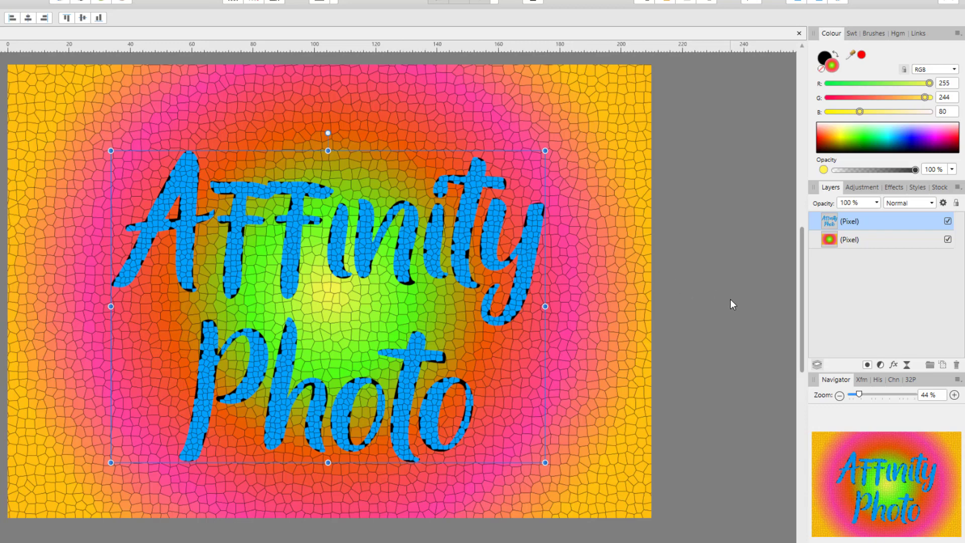
left_click(895, 365)
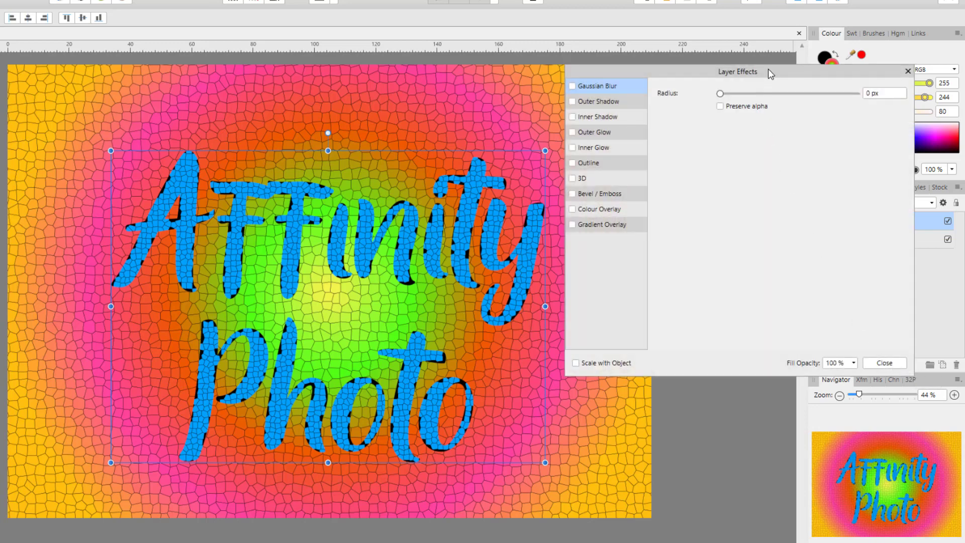
left_click_drag(768, 68, 754, 68)
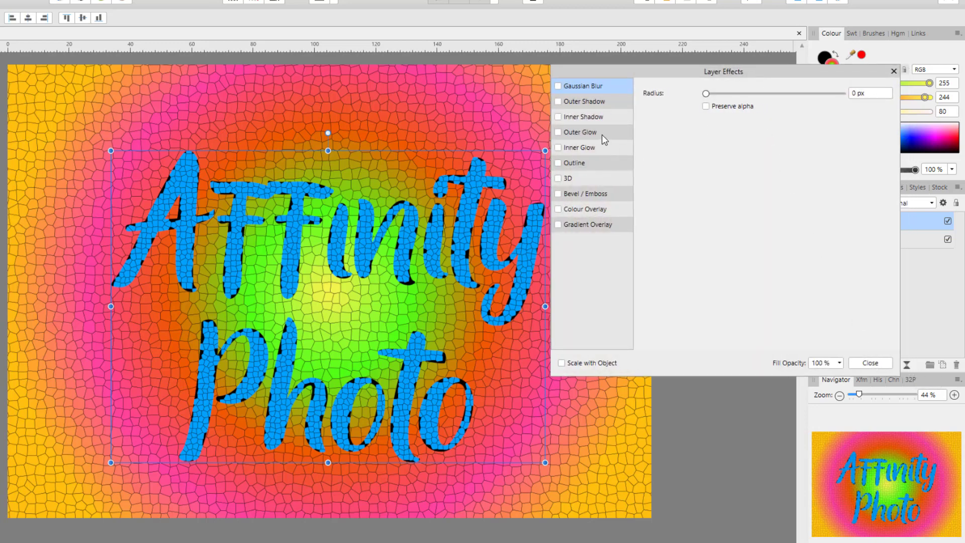
left_click(559, 164)
left_click(584, 162)
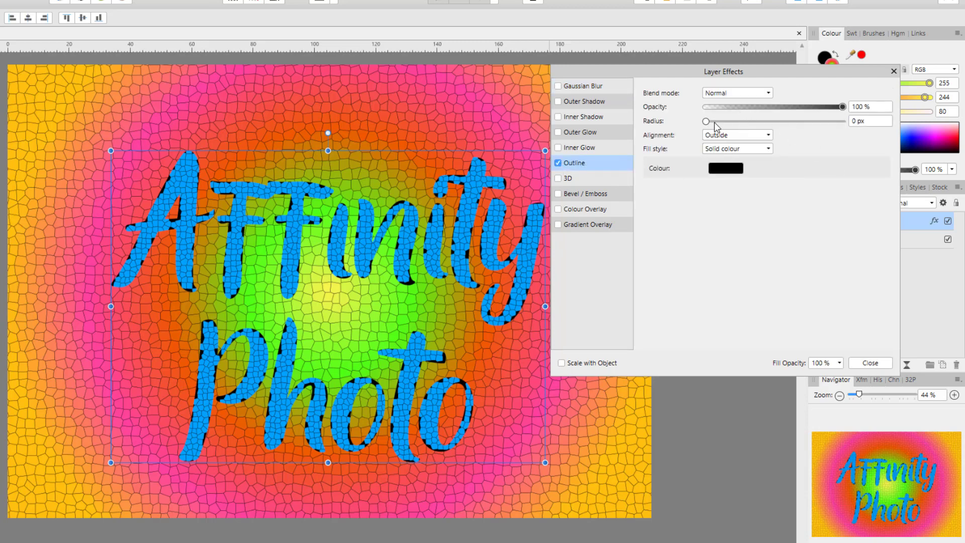
left_click_drag(707, 122, 742, 124)
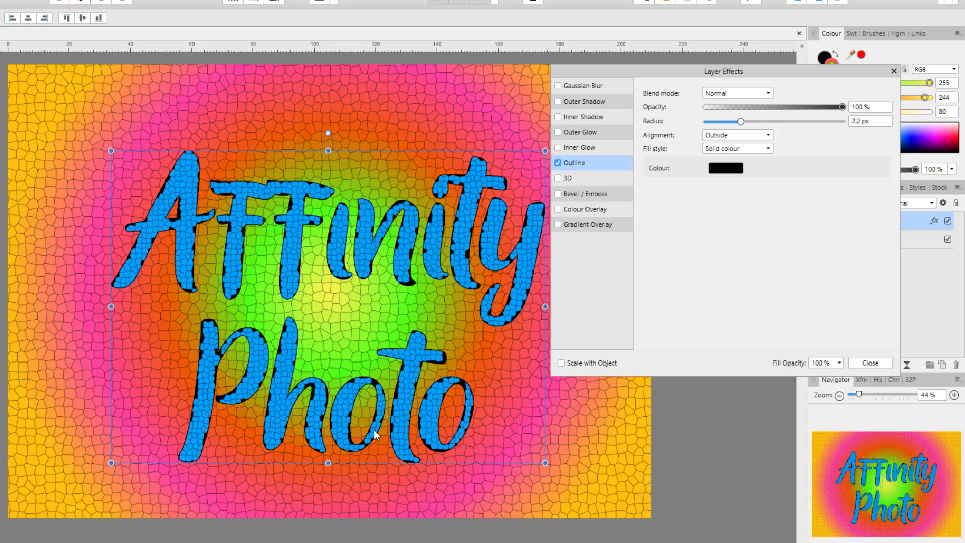
Step: Add a 3D effect to the lettering with a radius of 14.3 px and soften of 3.1 px
left_click(559, 178)
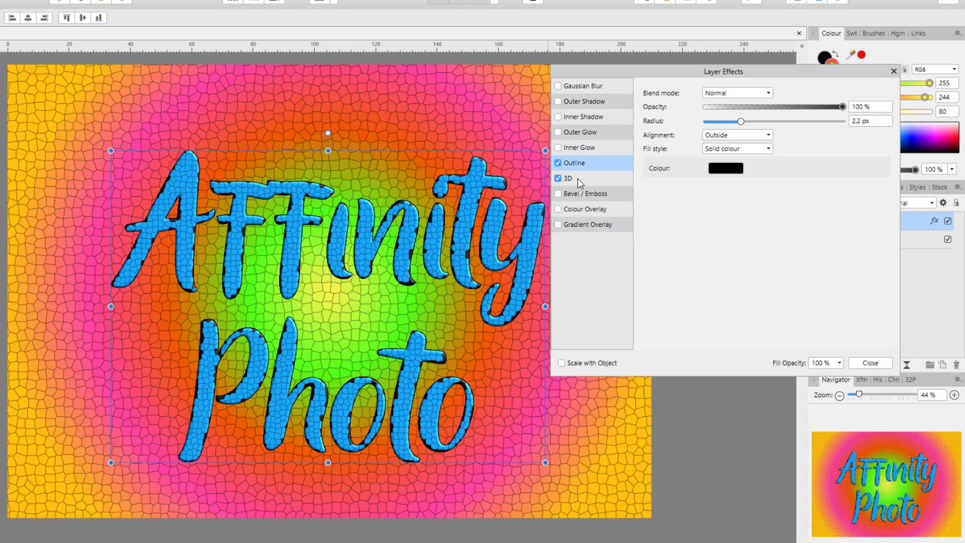
left_click(572, 179)
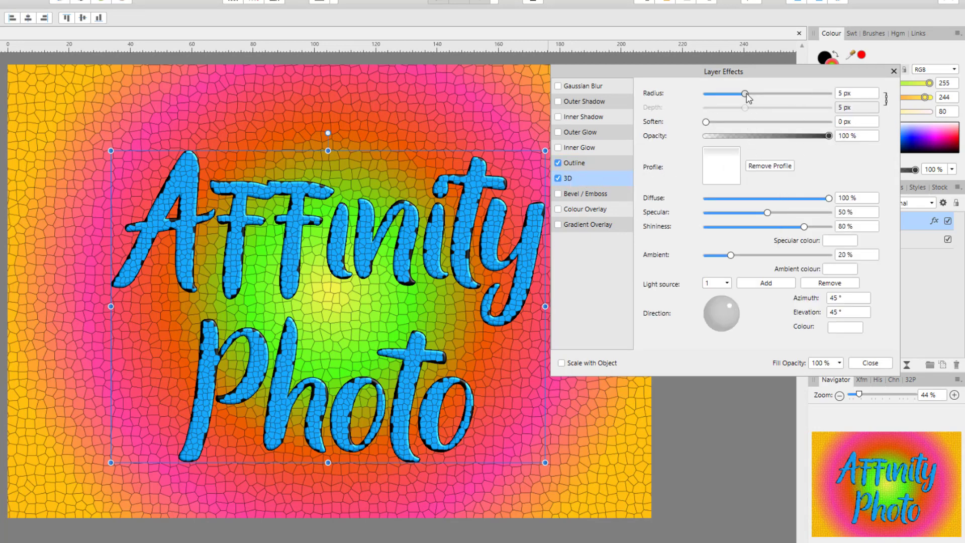
left_click_drag(745, 94, 766, 94)
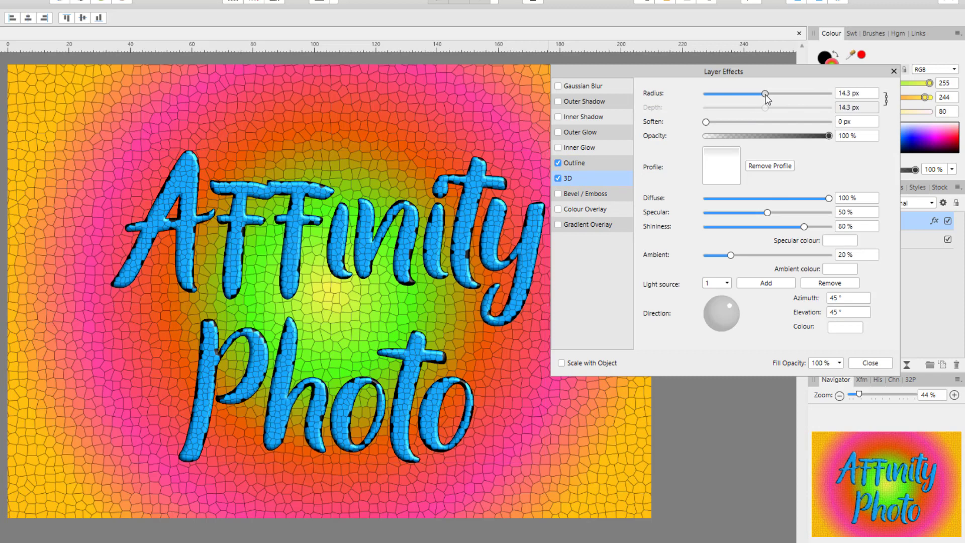
left_click_drag(706, 122, 714, 122)
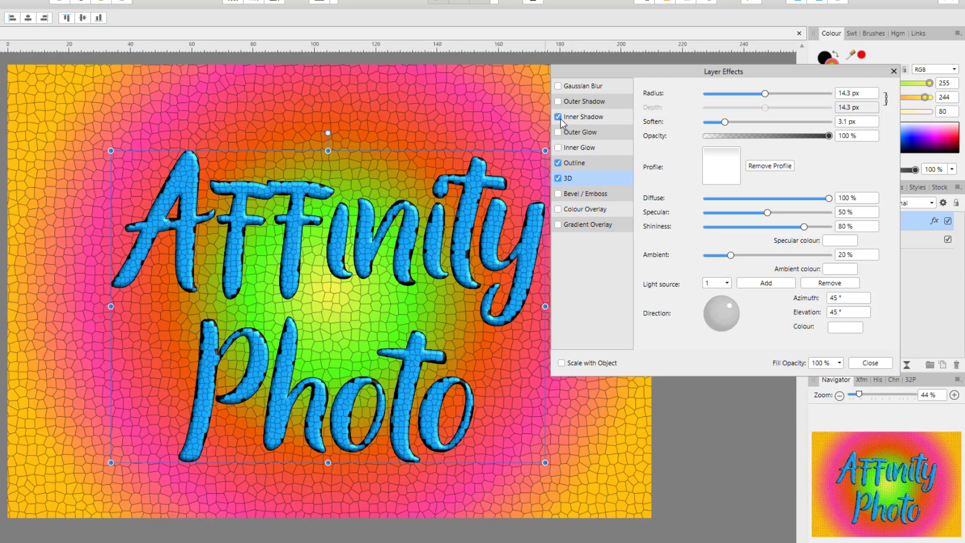
Step: Add a black Multiply Inner Shadow to the lettering with 25 px radius, 1.1 px offset and 61% intensity, then deselect the layer's bounding box
left_click(586, 119)
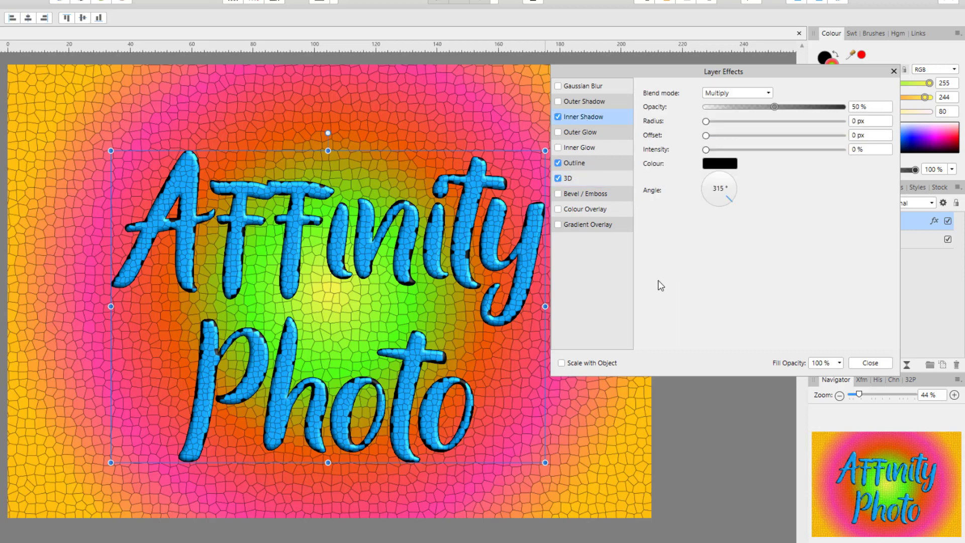
left_click(746, 121)
left_click(754, 135)
left_click(763, 149)
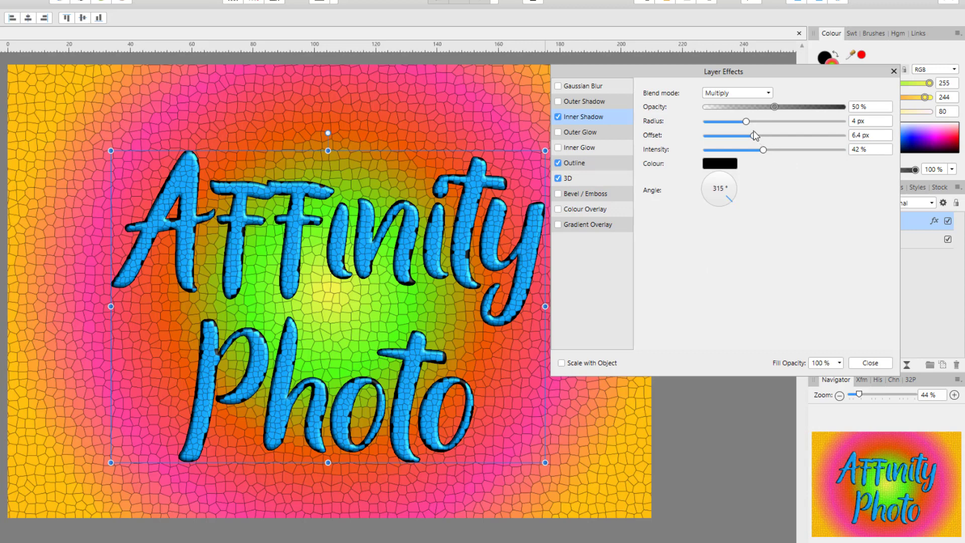
left_click_drag(746, 122, 792, 122)
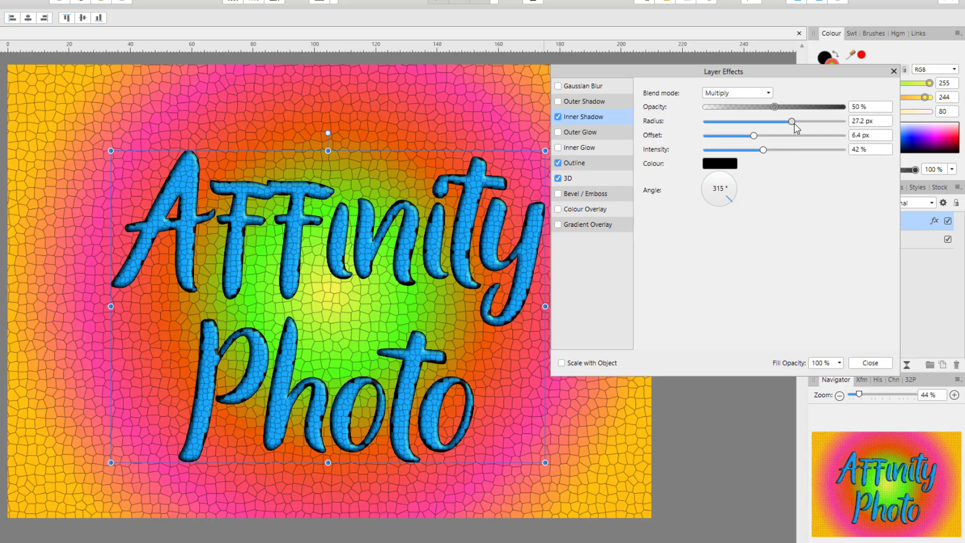
left_click_drag(793, 122, 789, 155)
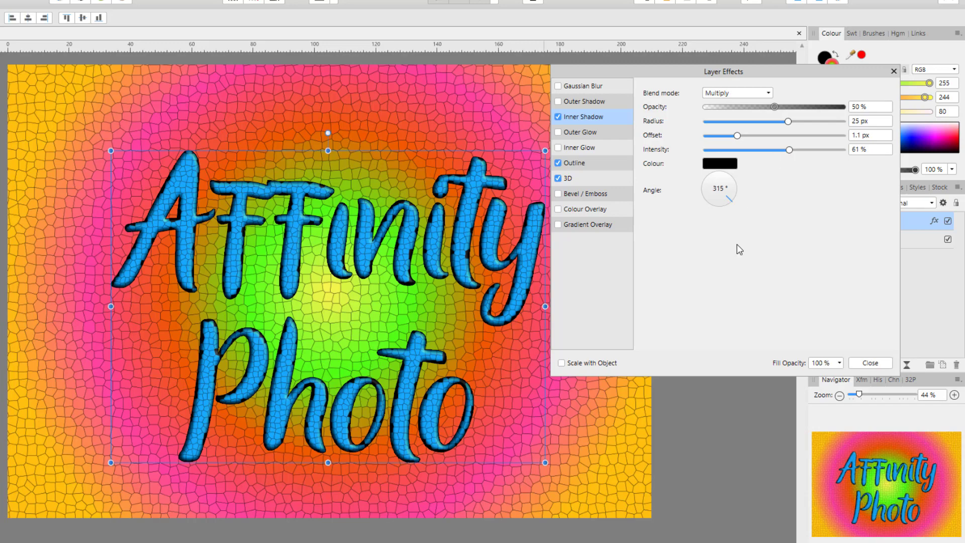
left_click(880, 363)
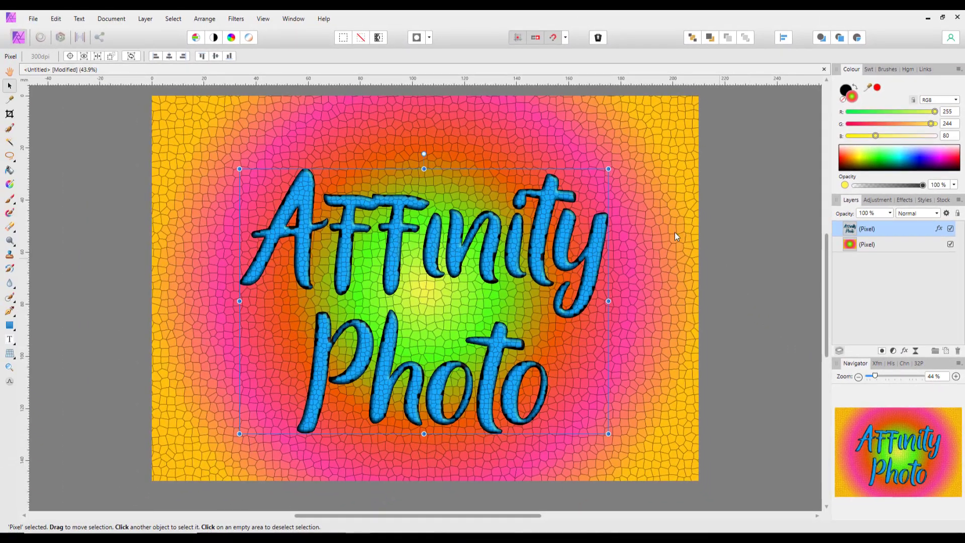
left_click(9, 71)
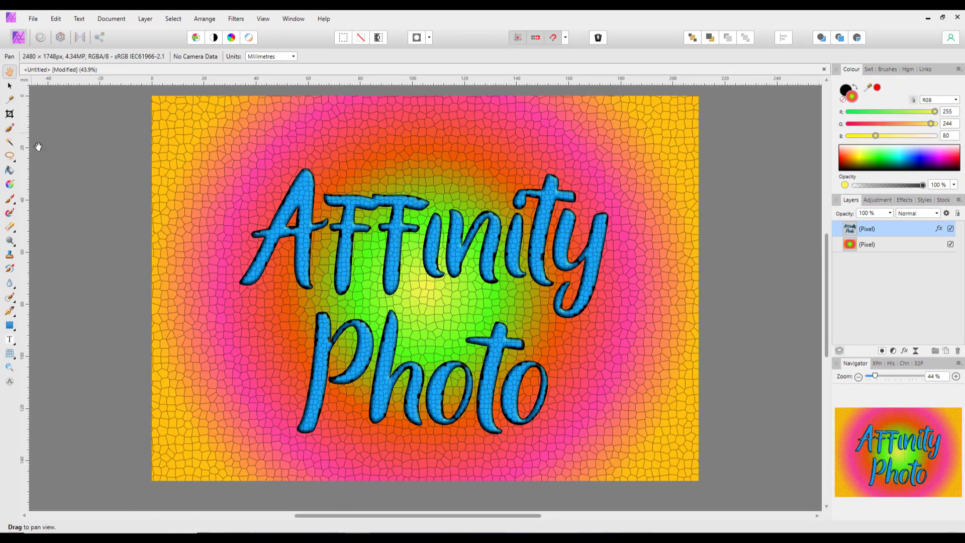